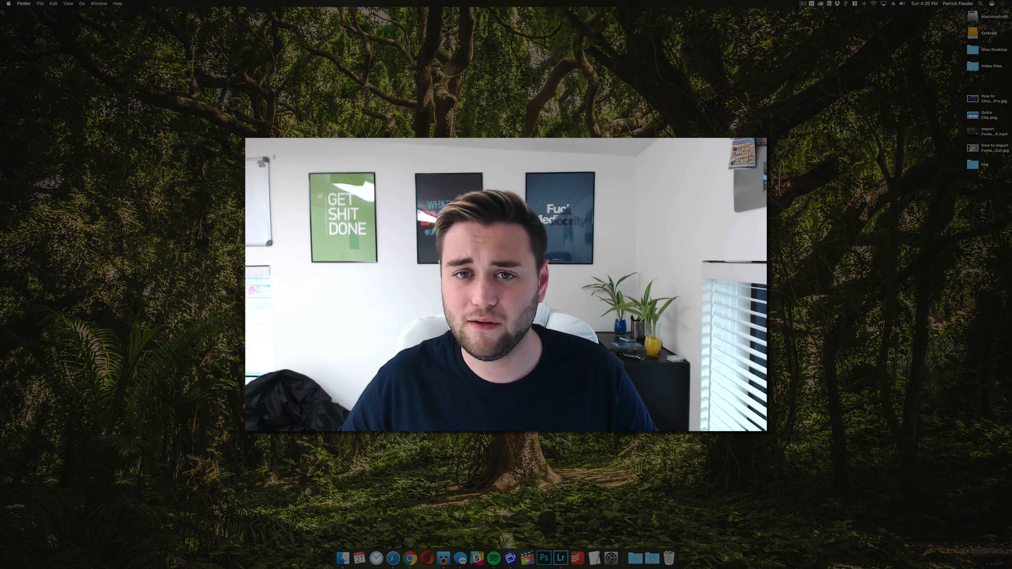
Preview the photo of the black SUV under a cloudy sky.
{"action": "key", "text": "space"}
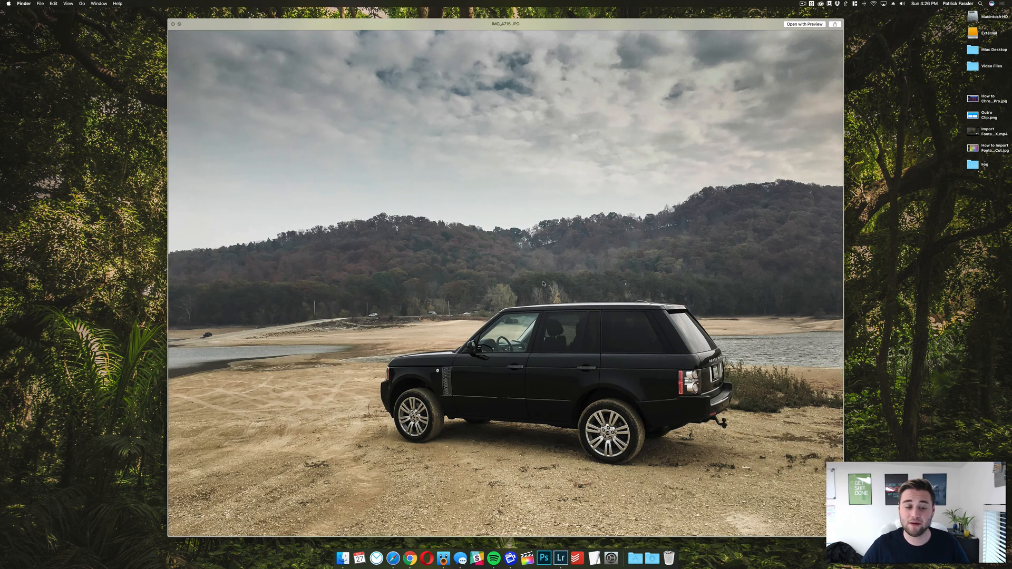
{"action": "key", "text": "space"}
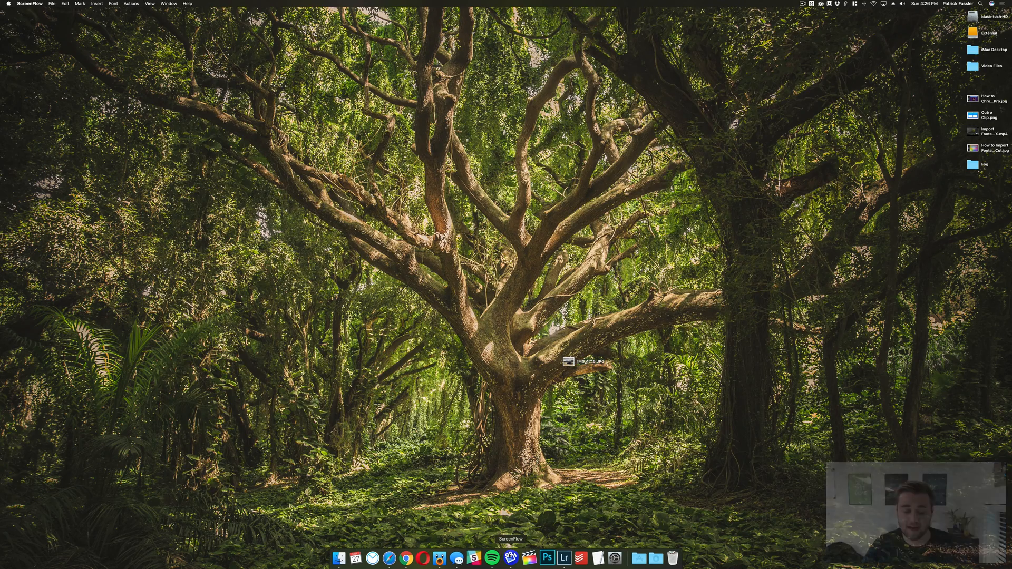
Switch to Lightroom and send the first car photo in the library to Photoshop as a copy with Lightroom adjustments.
{"action": "left_click", "coordinate": [563, 557]}
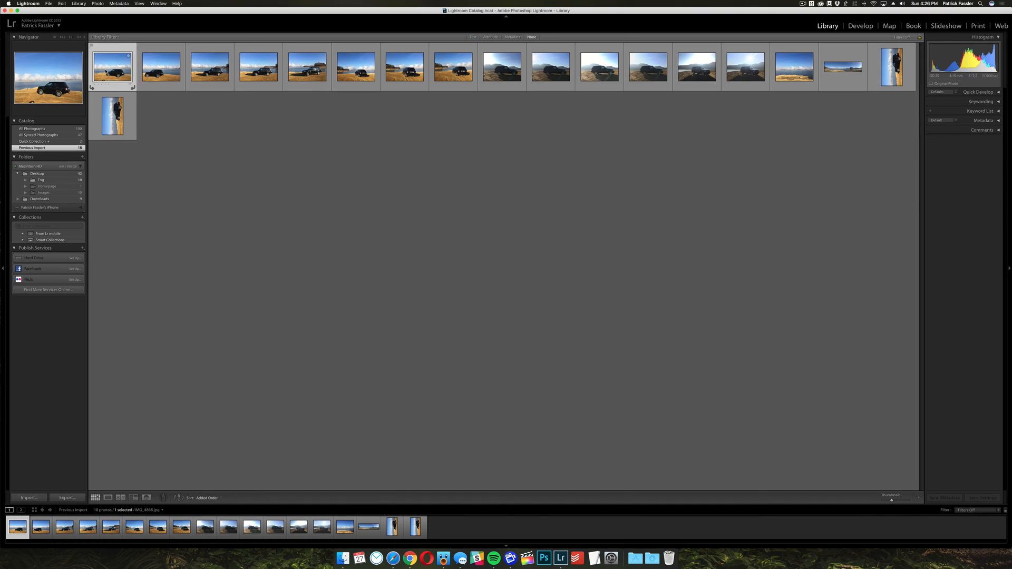
{"action": "double_click", "coordinate": [105, 71]}
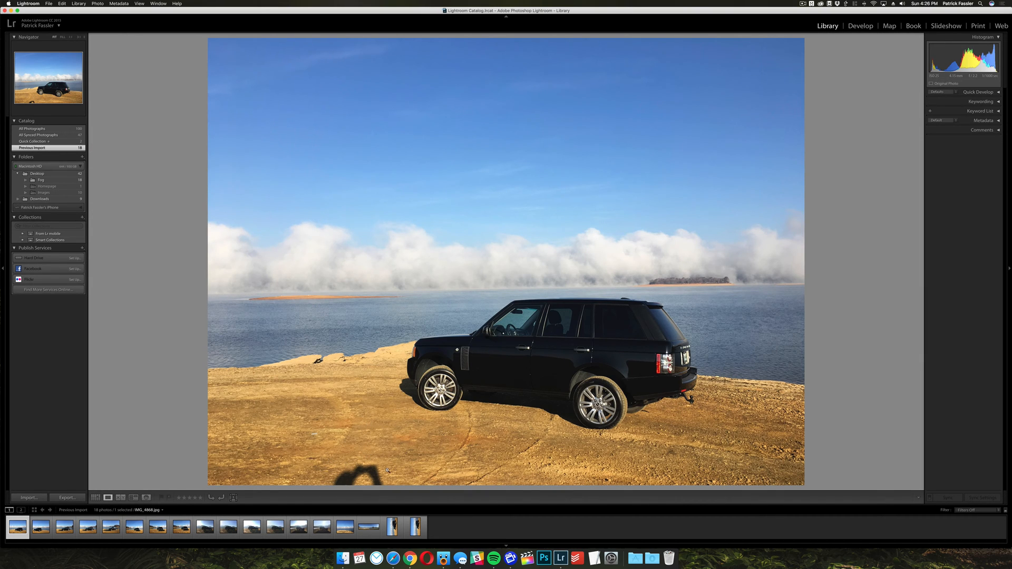
{"action": "right_click", "coordinate": [317, 426]}
{"action": "mouse_move", "coordinate": [347, 399]}
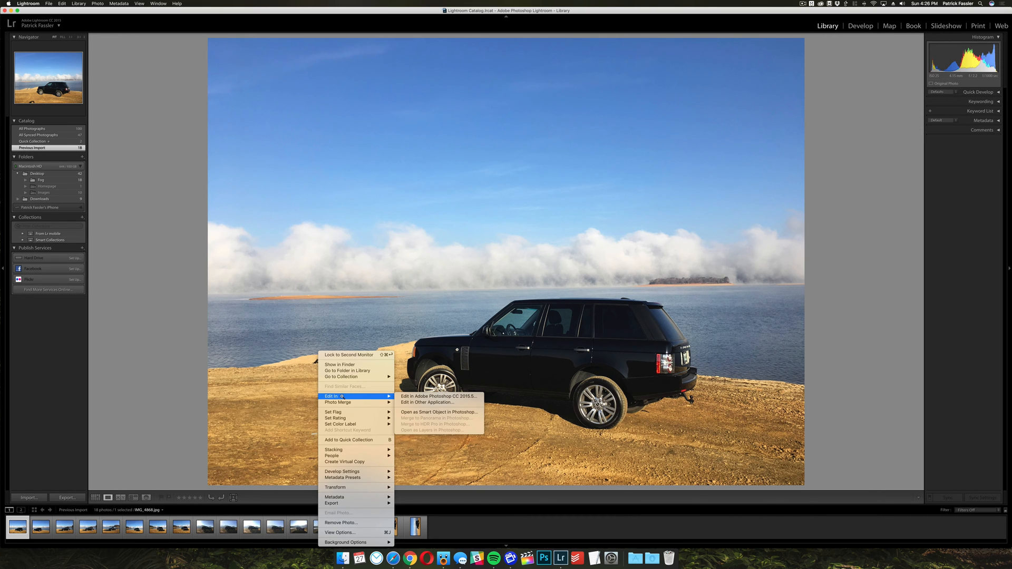
{"action": "left_click", "coordinate": [437, 396]}
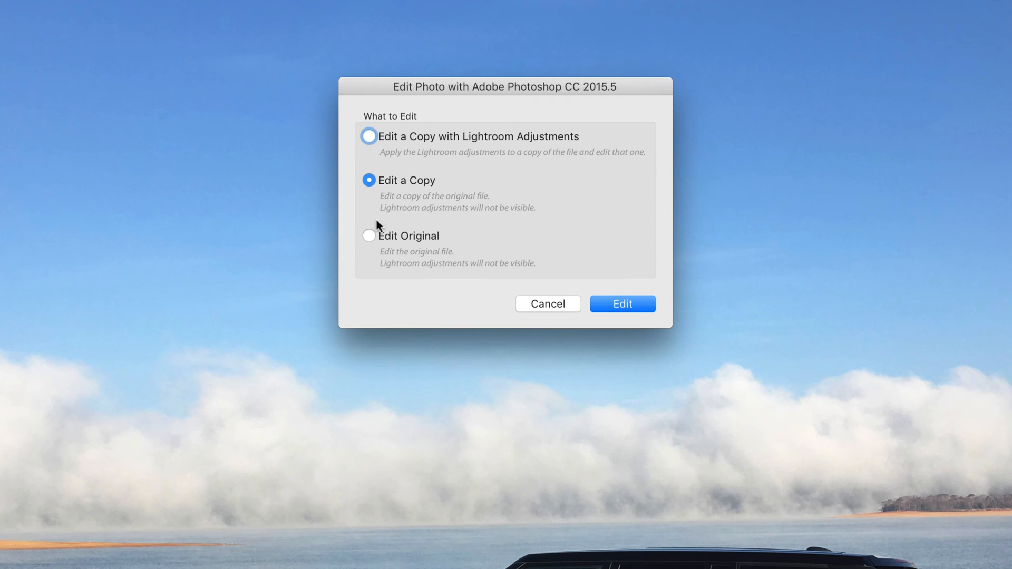
{"action": "left_click", "coordinate": [370, 136]}
{"action": "left_click", "coordinate": [646, 306]}
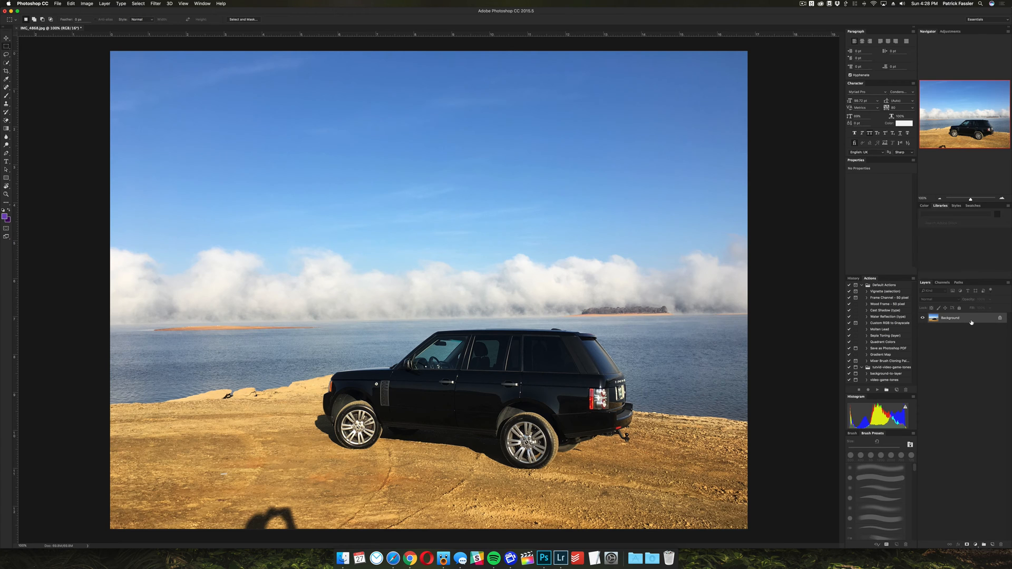
Duplicate the Background layer and remove the photographer's shadow from the sand with a Content-Aware fill.
{"action": "key", "text": "super+j"}
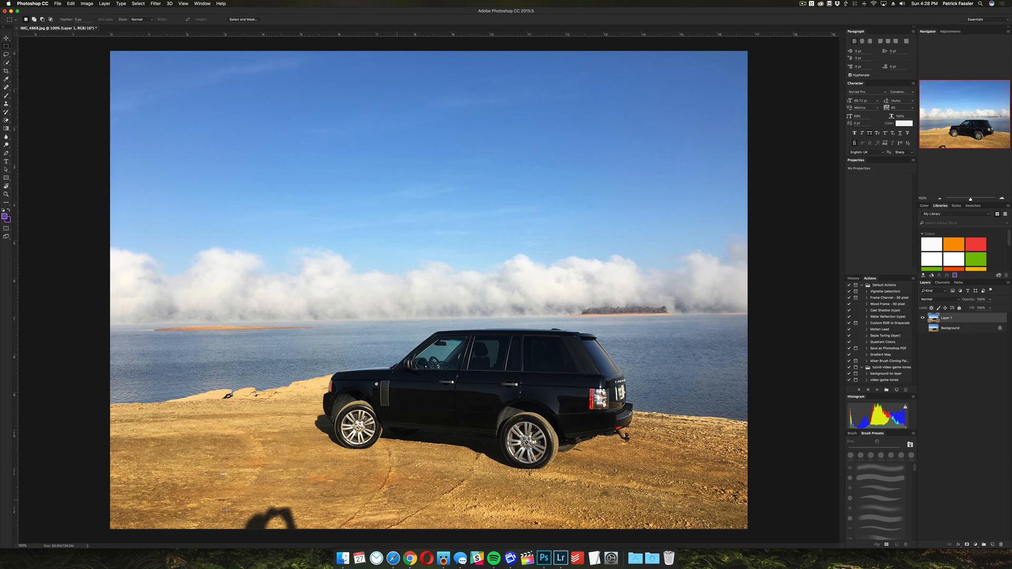
{"action": "left_click_drag", "start_coordinate": [235, 502], "coordinate": [307, 538]}
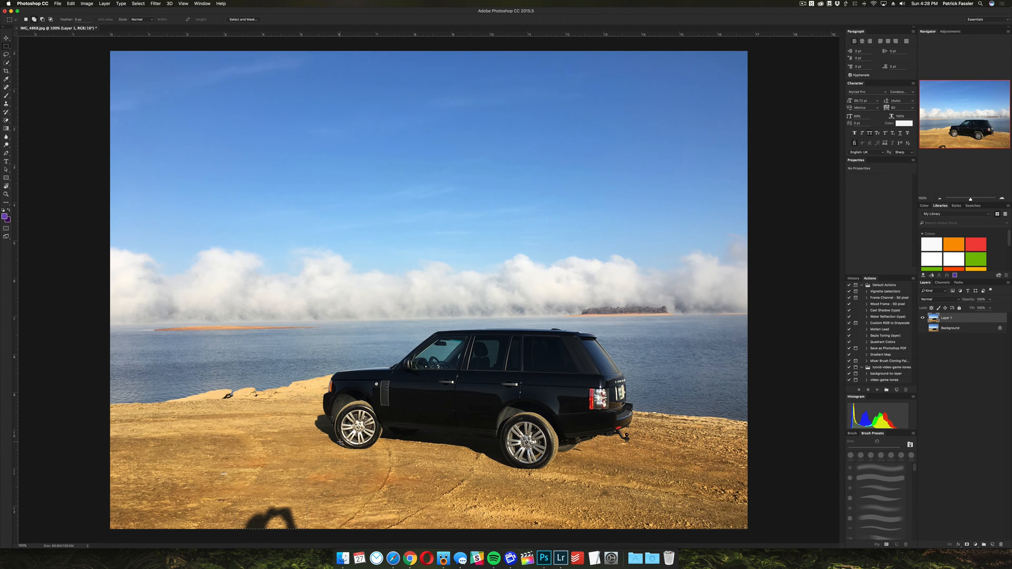
{"action": "key", "text": "shift+BackSpace"}
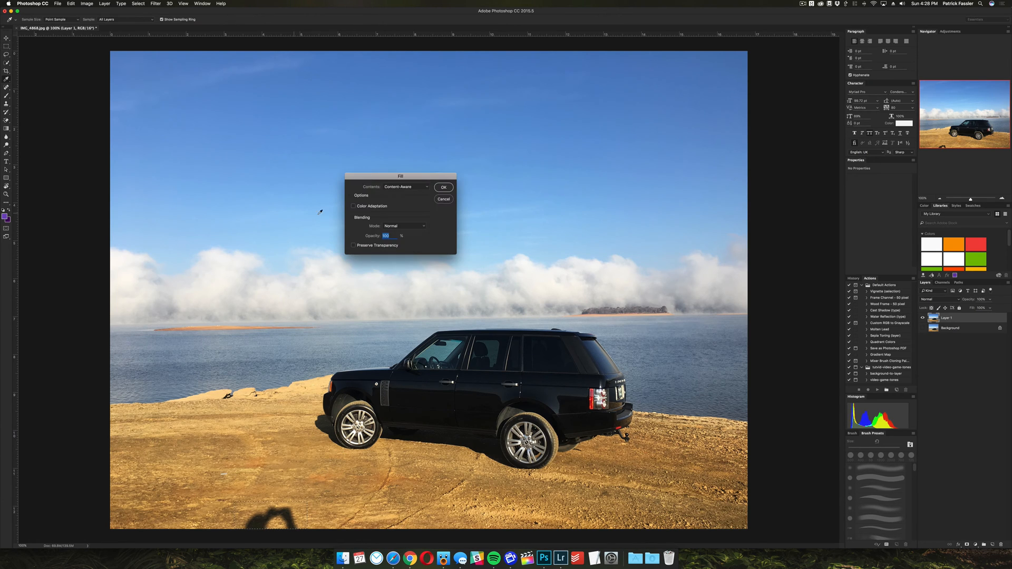
{"action": "left_click", "coordinate": [447, 188]}
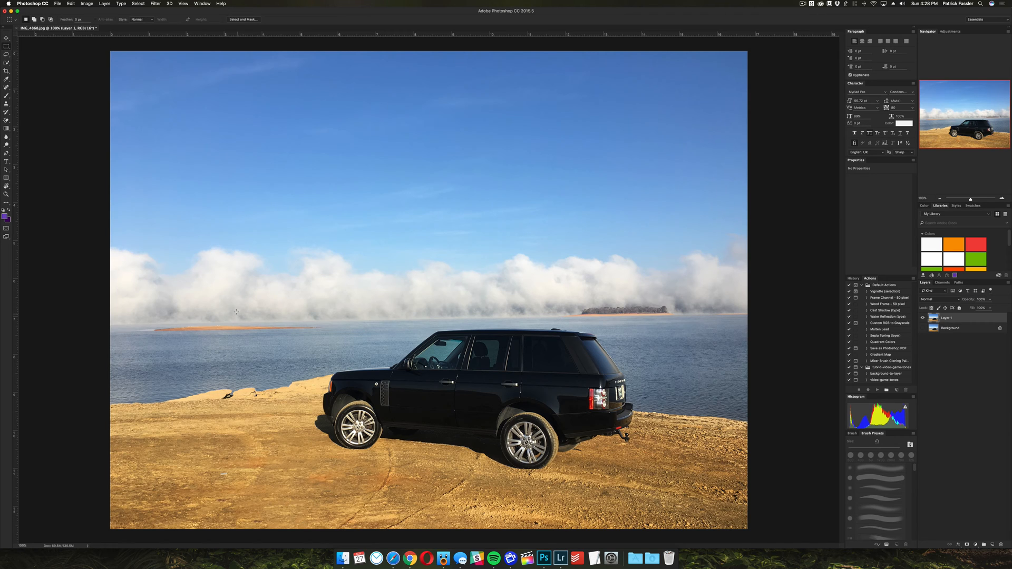
Save the retouched photo and close it to return to Lightroom.
{"action": "key", "text": "super+s"}
{"action": "key", "text": "super+w"}
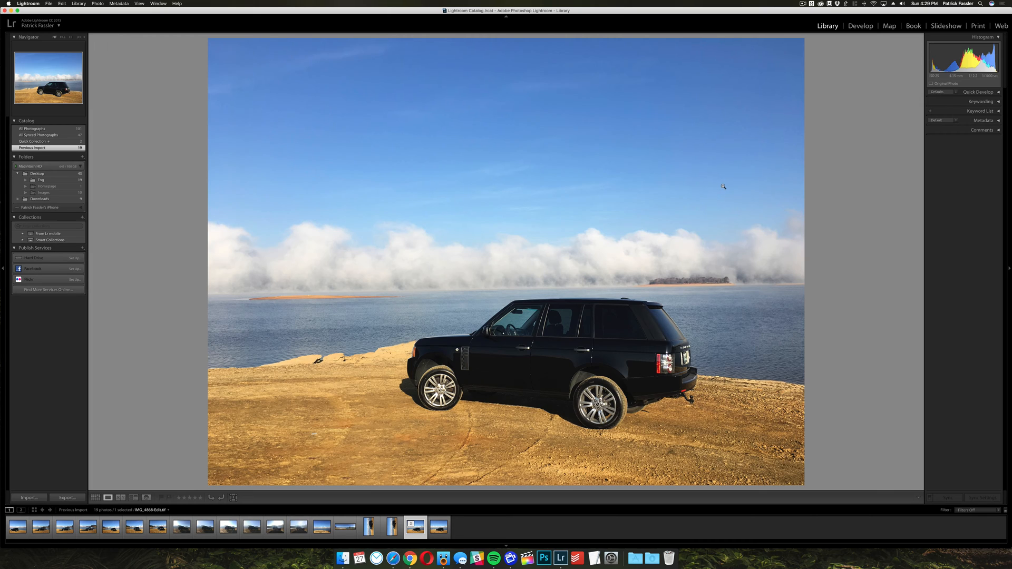
Crop the edited photo in the Develop module to a wide 16 x 9 frame, trimming the upper sky and the lower sand.
{"action": "left_click", "coordinate": [861, 26]}
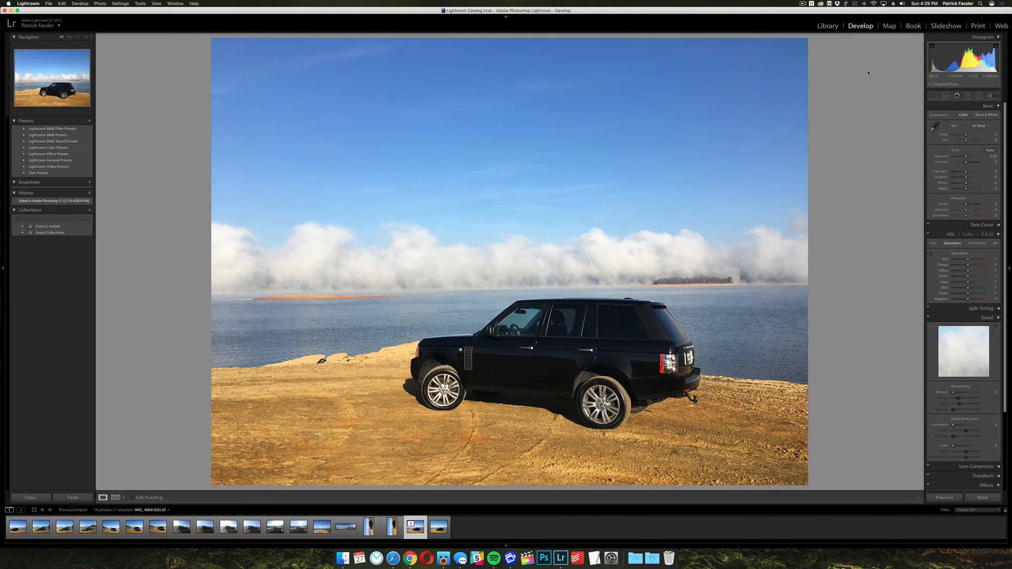
{"action": "left_click", "coordinate": [934, 97]}
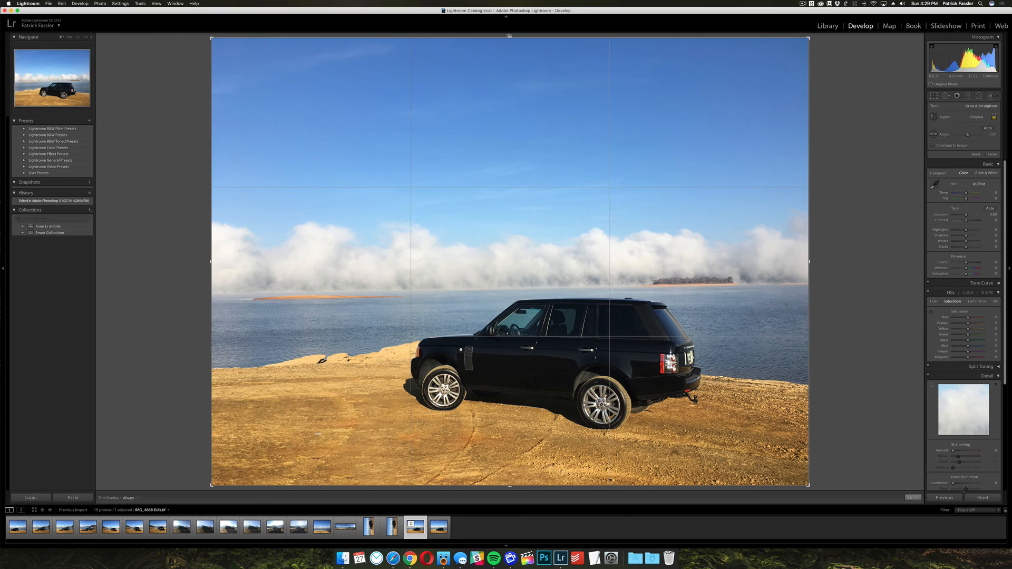
{"action": "left_click_drag", "start_coordinate": [510, 37], "coordinate": [466, 337]}
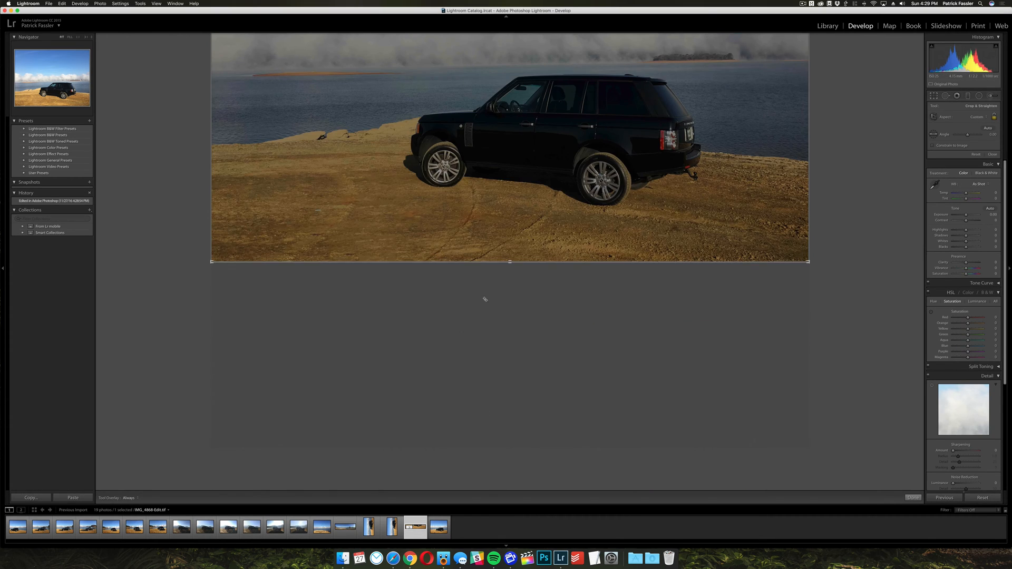
{"action": "left_click_drag", "start_coordinate": [485, 299], "coordinate": [486, 72]}
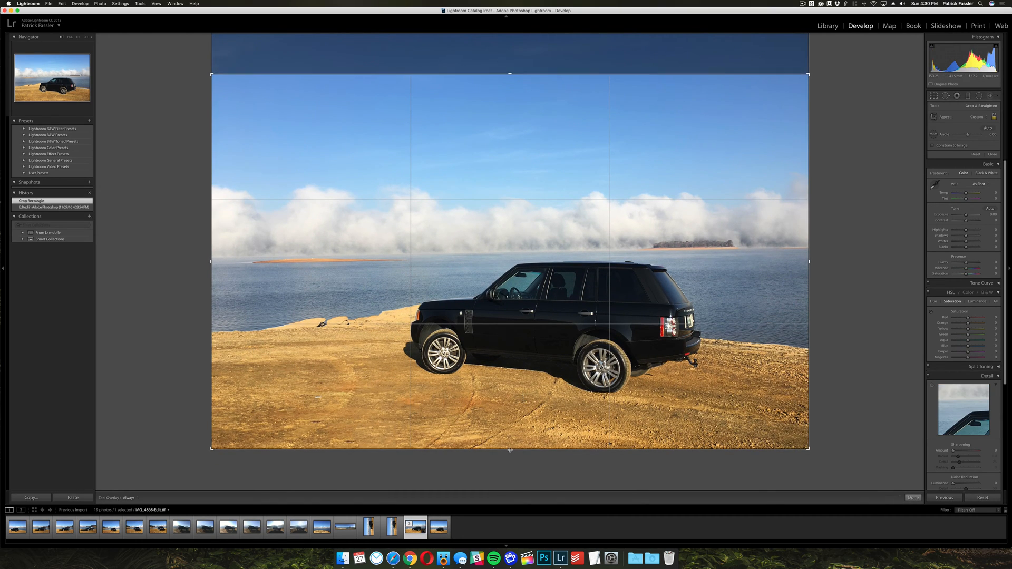
{"action": "left_click_drag", "start_coordinate": [509, 450], "coordinate": [512, 441]}
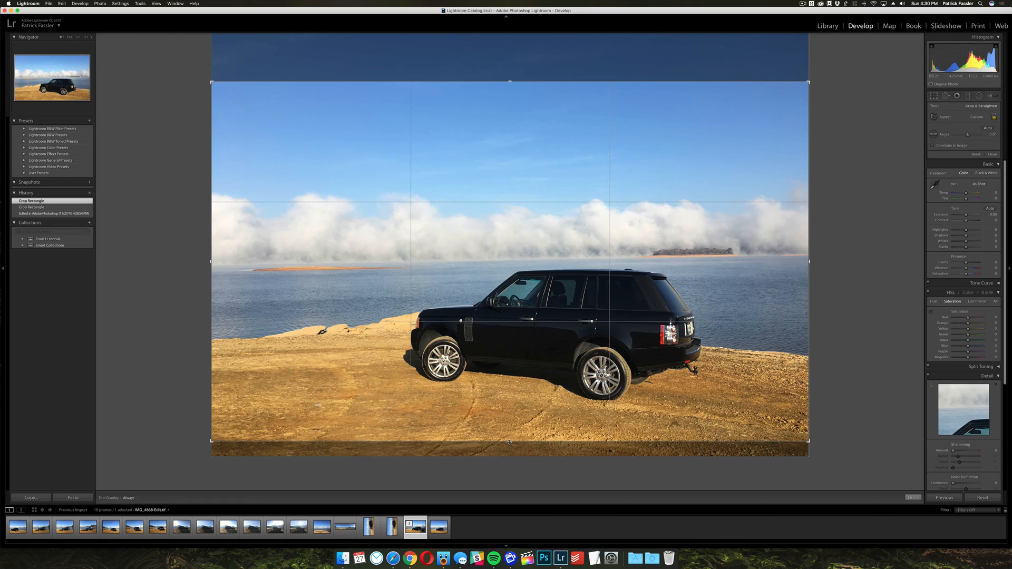
{"action": "left_click_drag", "start_coordinate": [511, 442], "coordinate": [509, 439]}
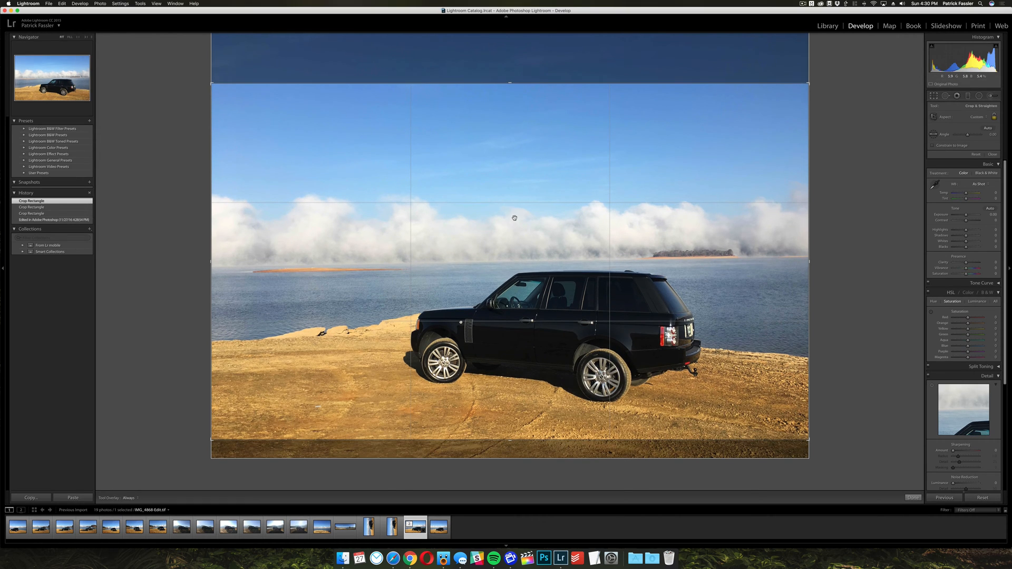
{"action": "left_click_drag", "start_coordinate": [511, 83], "coordinate": [510, 93]}
{"action": "key", "text": "Return"}
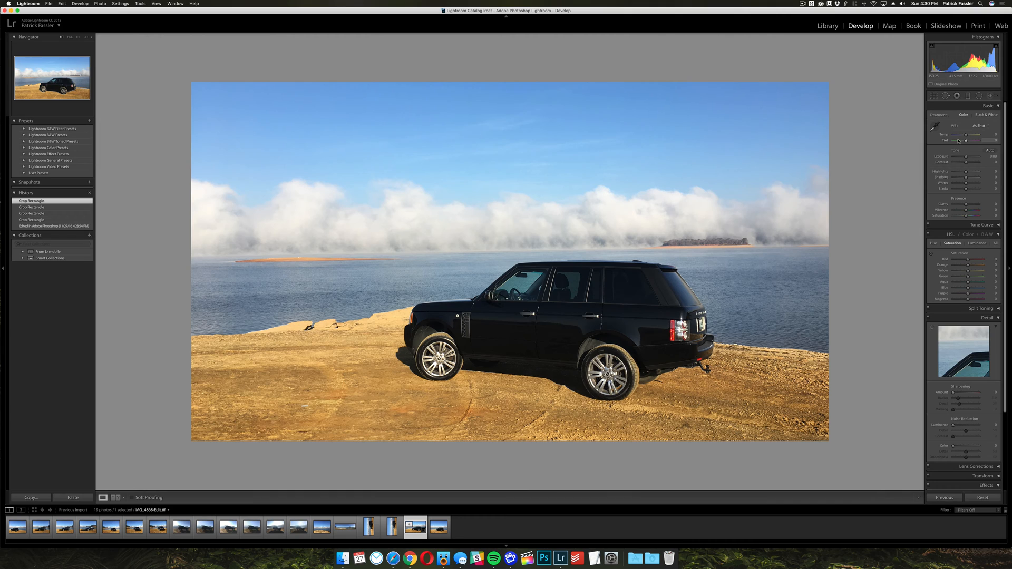
Straighten the cropped photo along the horizon line of the lake.
{"action": "scroll", "coordinate": [955, 142], "scroll_direction": "down", "scroll_amount": 1}
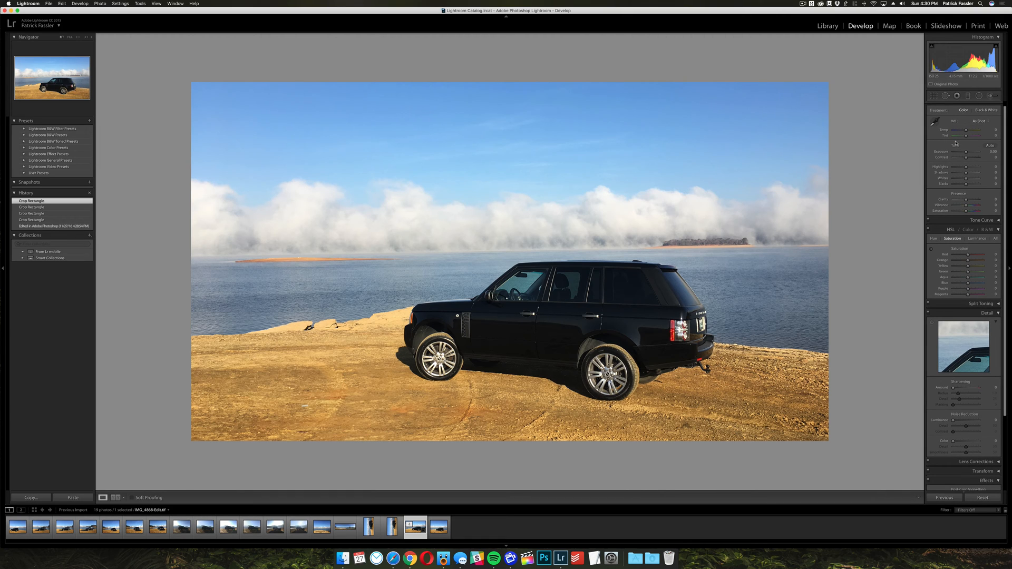
{"action": "left_click", "coordinate": [933, 96]}
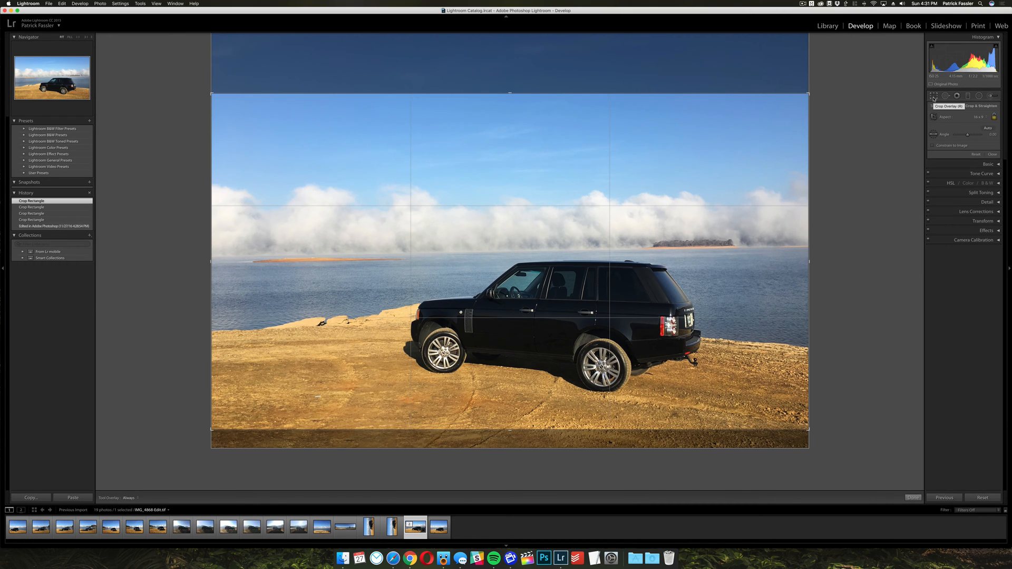
{"action": "left_click", "coordinate": [933, 135]}
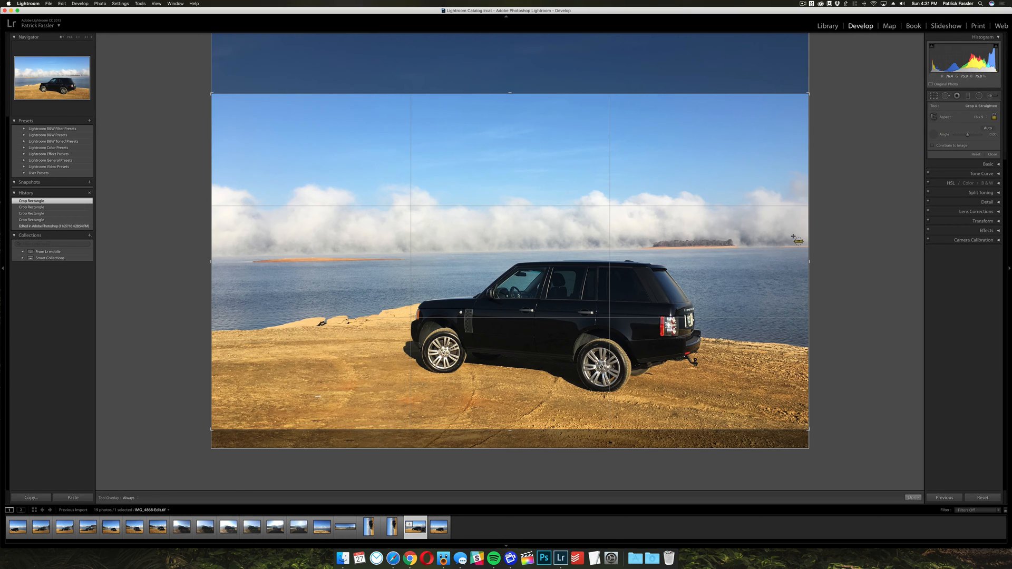
{"action": "left_click_drag", "start_coordinate": [804, 246], "coordinate": [679, 246]}
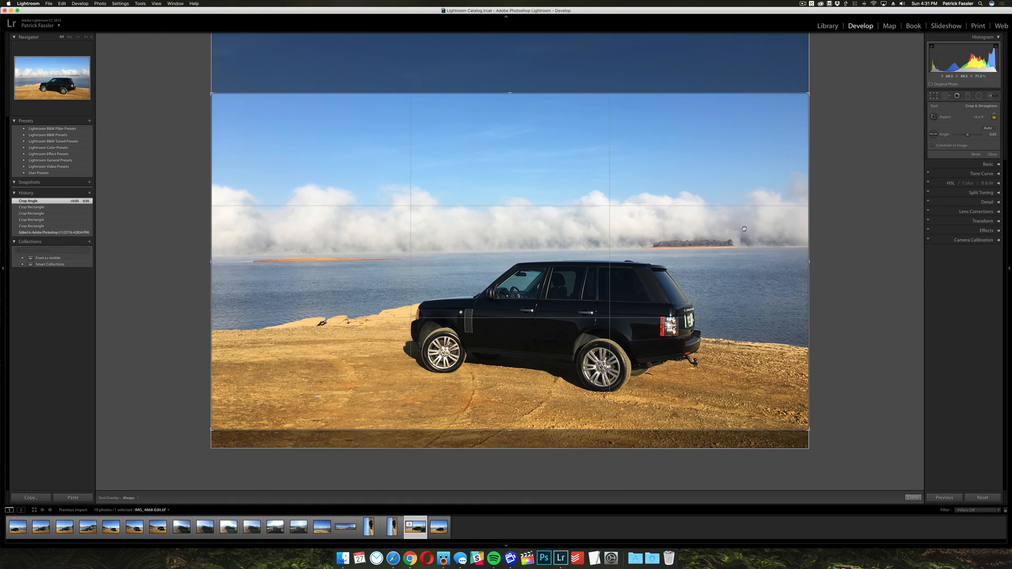
{"action": "left_click", "coordinate": [991, 154]}
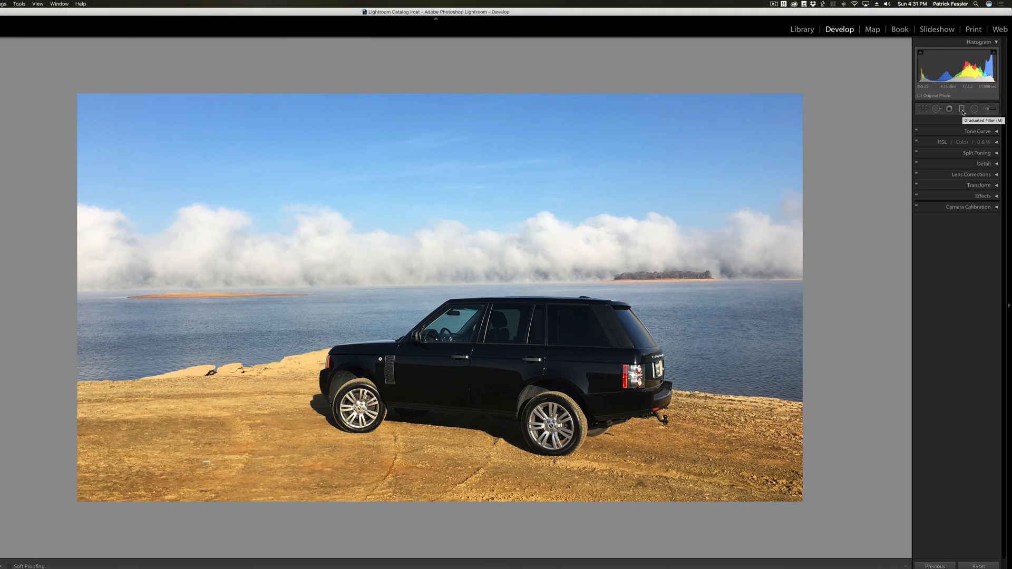
Apply a graduated filter from the photo's upper edge to the horizon with exposure at about -0.57, and fine-tune its contrast and highlights.
{"action": "left_click", "coordinate": [962, 110]}
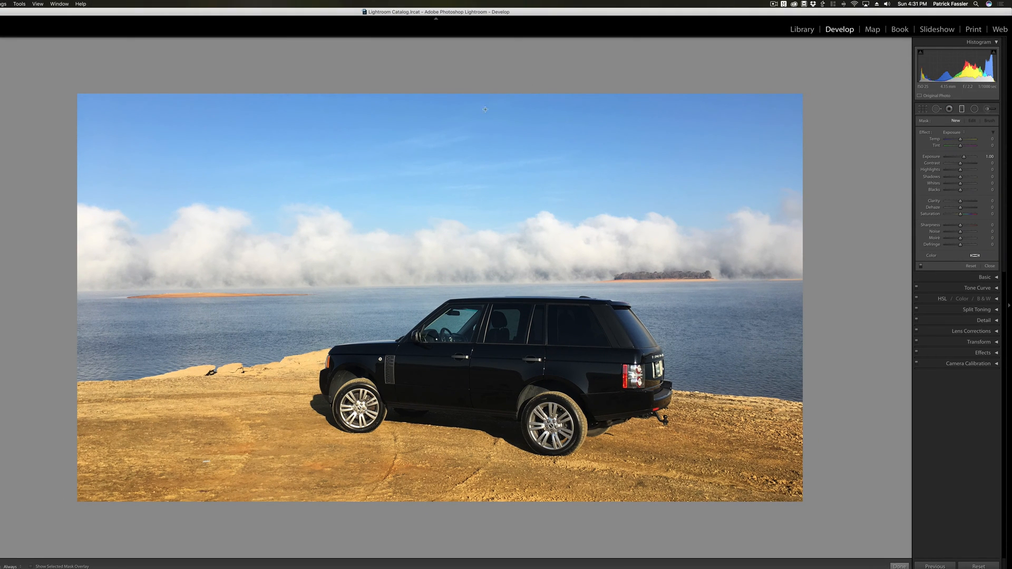
{"action": "left_click_drag", "start_coordinate": [482, 93], "coordinate": [487, 283]}
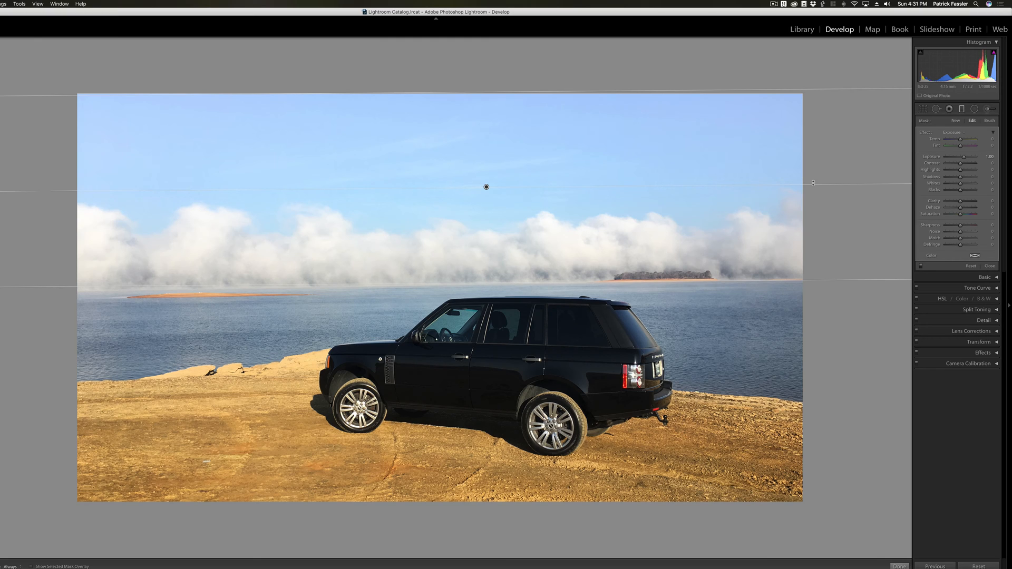
{"action": "left_click_drag", "start_coordinate": [963, 156], "coordinate": [957, 157]}
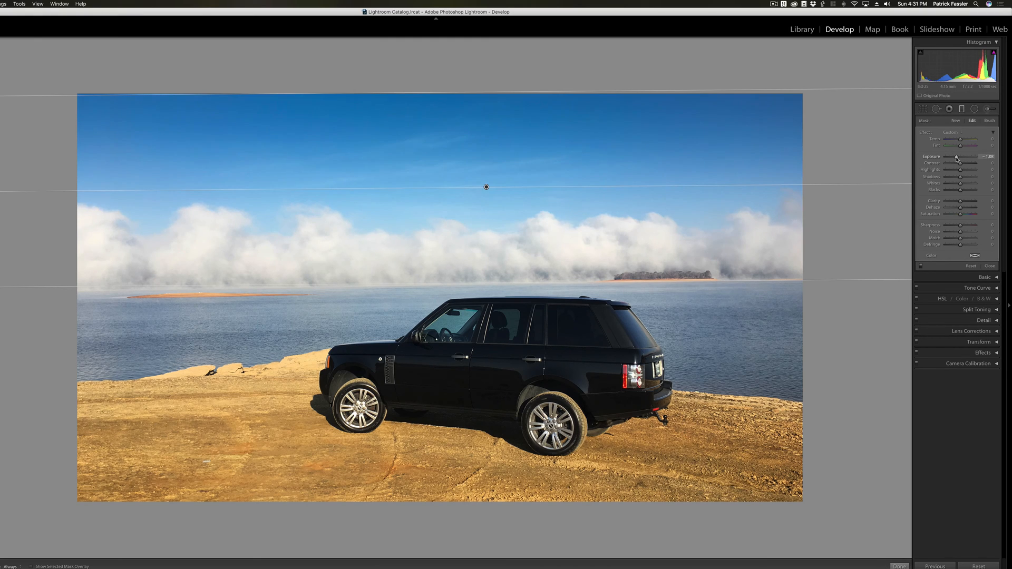
{"action": "left_click_drag", "start_coordinate": [957, 159], "coordinate": [959, 159]}
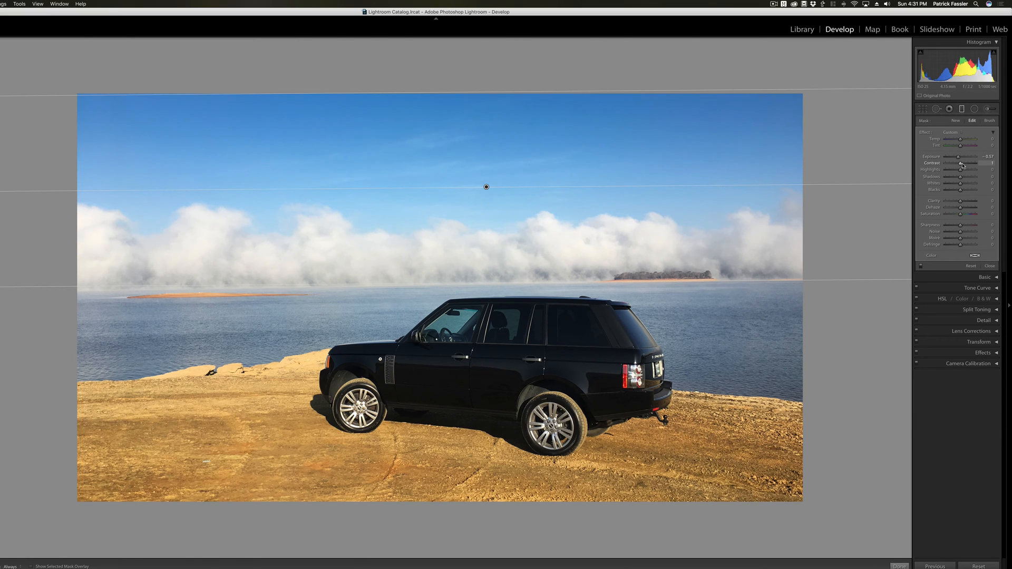
{"action": "left_click_drag", "start_coordinate": [960, 163], "coordinate": [960, 172]}
{"action": "left_click", "coordinate": [989, 266]}
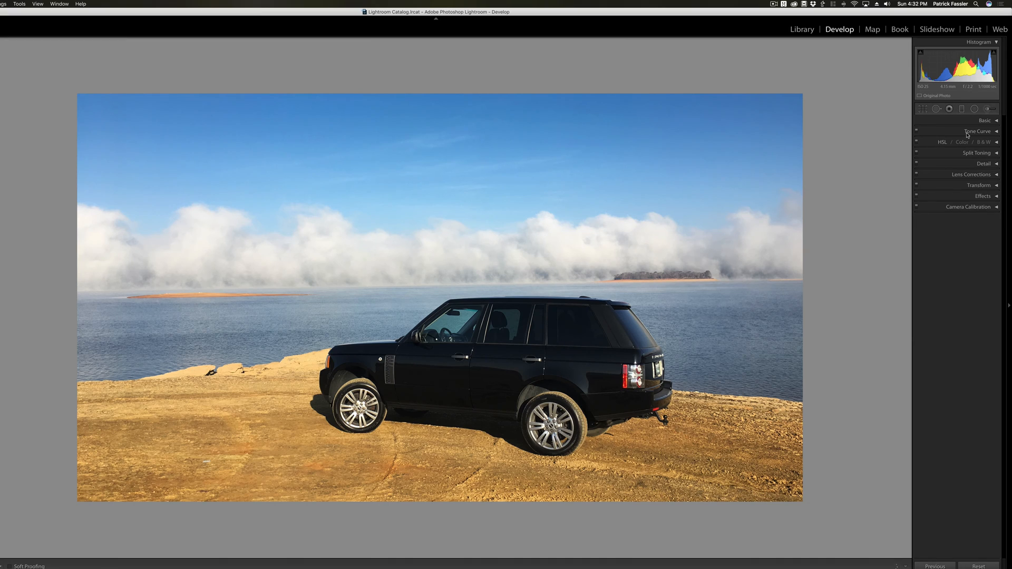
Set the photo's white balance temperature to -5 and its exposure to +0.15 in the basic adjustments.
{"action": "left_click", "coordinate": [983, 121]}
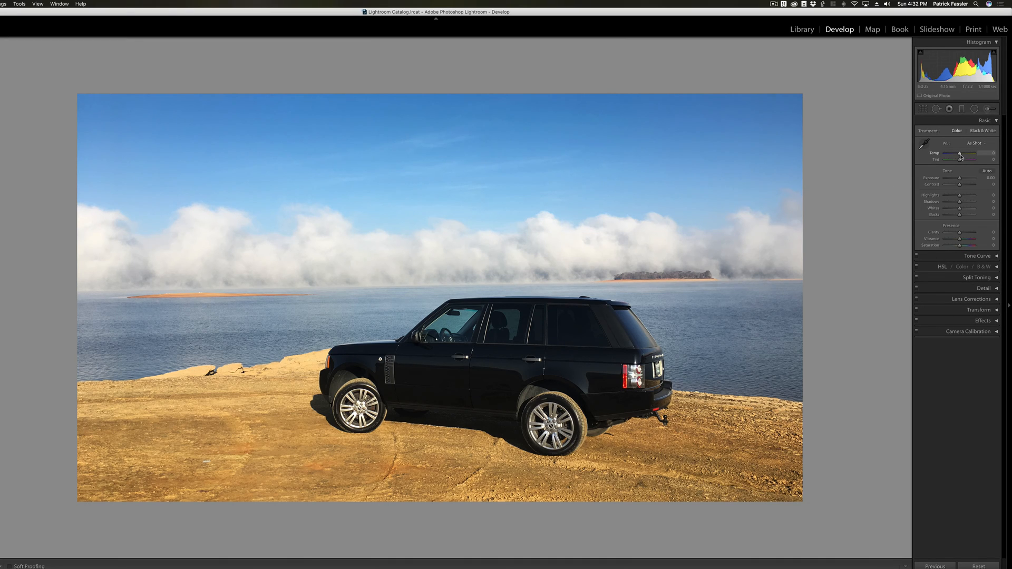
{"action": "left_click_drag", "start_coordinate": [959, 154], "coordinate": [959, 155]}
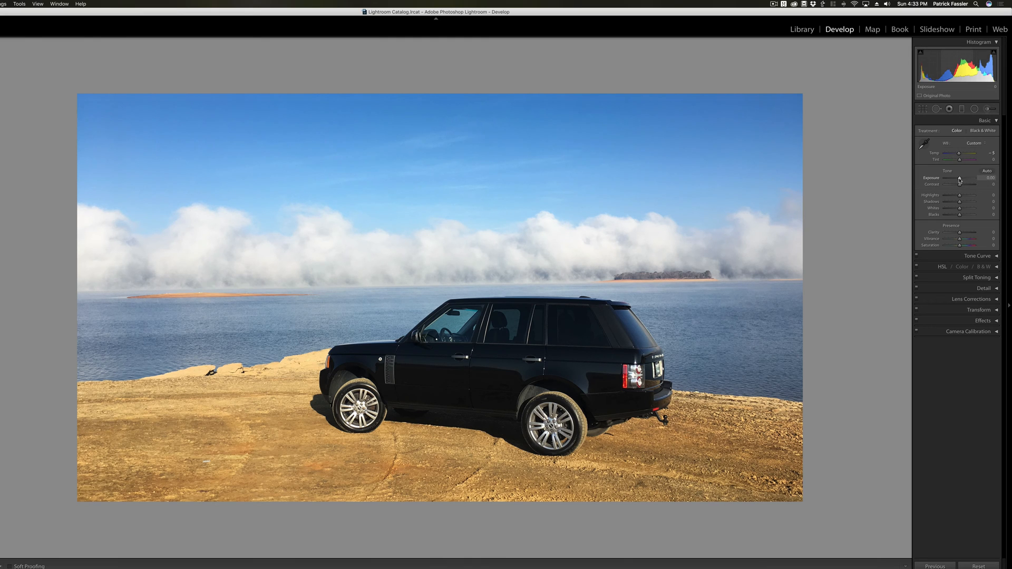
{"action": "left_click_drag", "start_coordinate": [959, 180], "coordinate": [959, 179]}
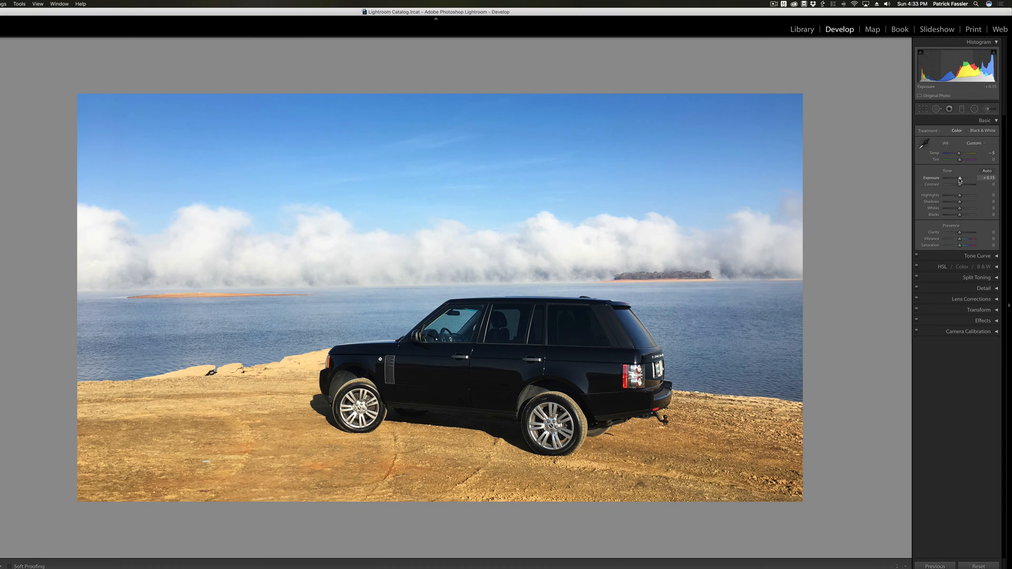
Set contrast to +6, highlights to -15, shadows to +13, whites to +6, blacks to -5 and clarity to +18.
{"action": "left_click_drag", "start_coordinate": [960, 186], "coordinate": [961, 204]}
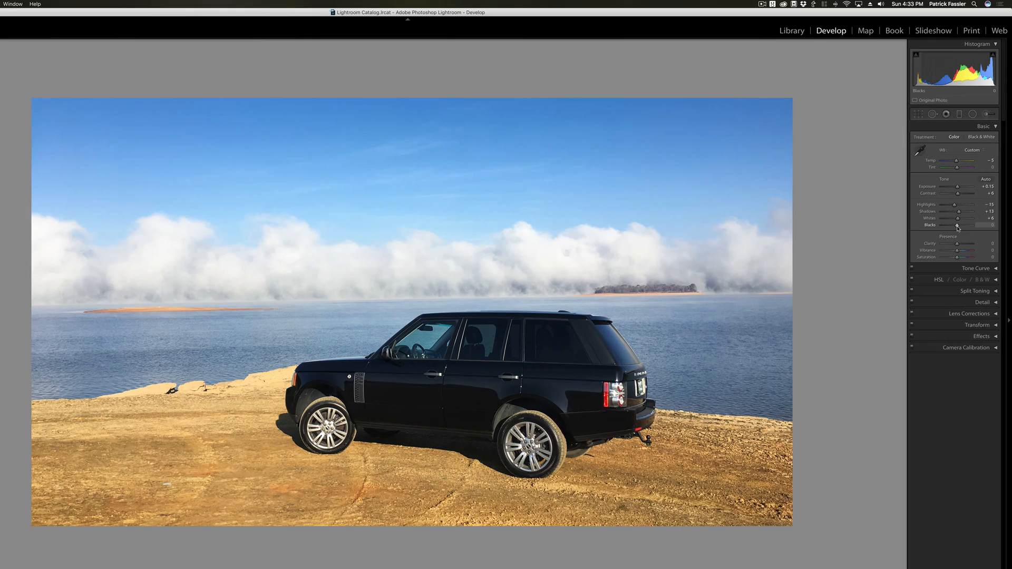
{"action": "left_click_drag", "start_coordinate": [959, 214], "coordinate": [959, 215]}
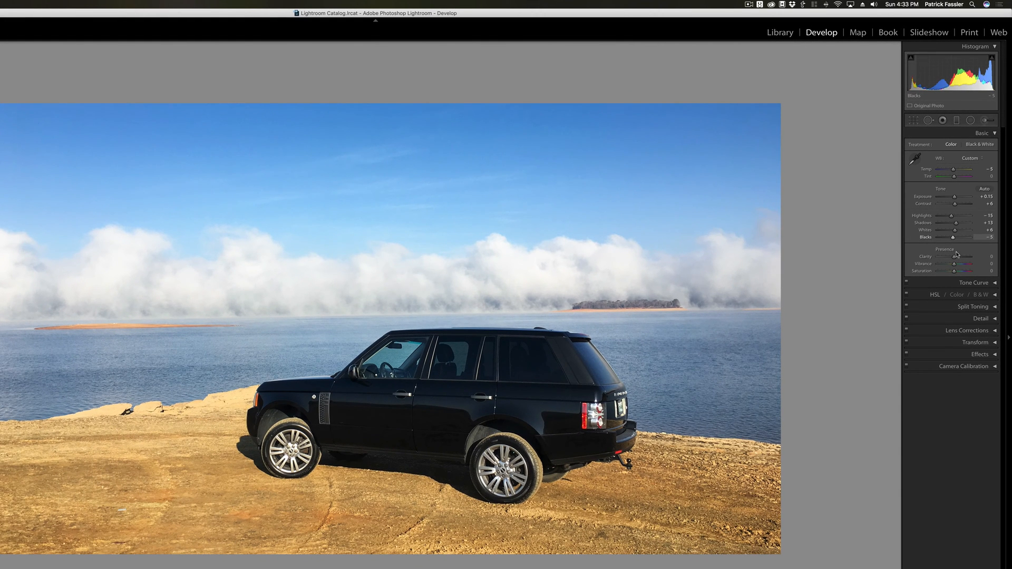
{"action": "left_click_drag", "start_coordinate": [954, 257], "coordinate": [957, 257]}
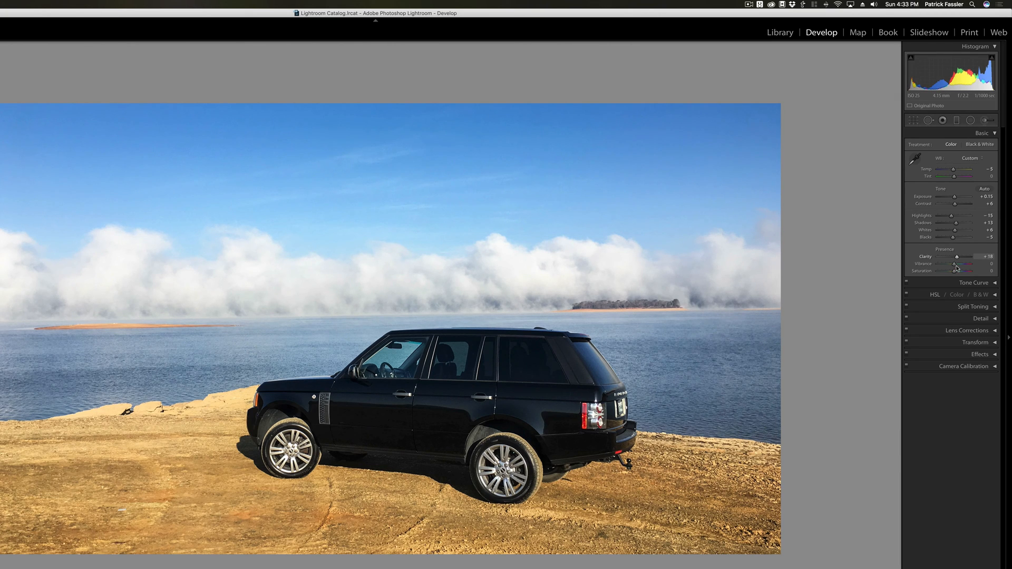
Set the photo's vibrance to about +48 and its saturation to about -43.
{"action": "left_click_drag", "start_coordinate": [957, 267], "coordinate": [947, 273]}
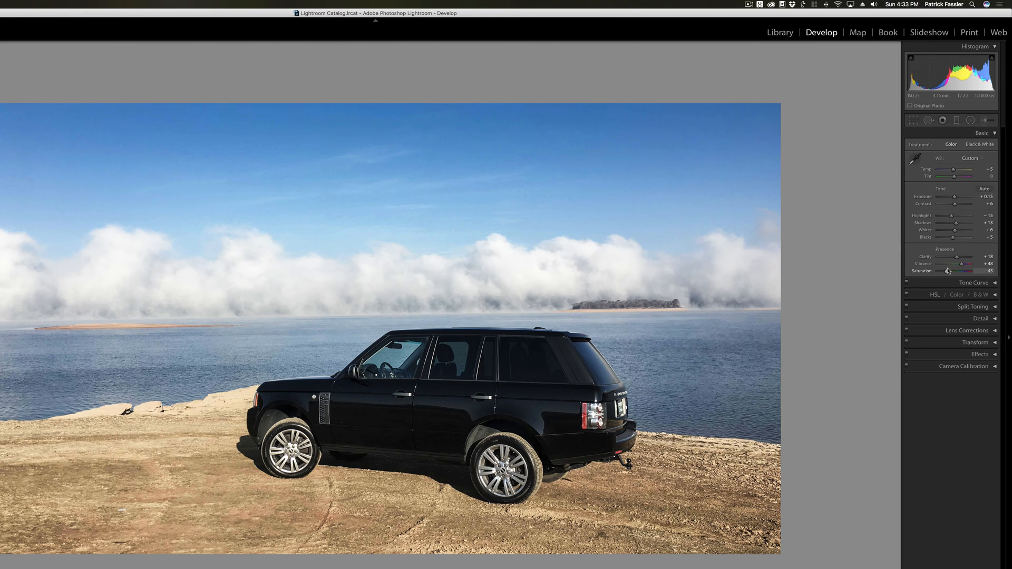
{"action": "left_click_drag", "start_coordinate": [961, 264], "coordinate": [960, 265]}
{"action": "left_click_drag", "start_coordinate": [947, 273], "coordinate": [947, 274]}
{"action": "left_click", "coordinate": [995, 134]}
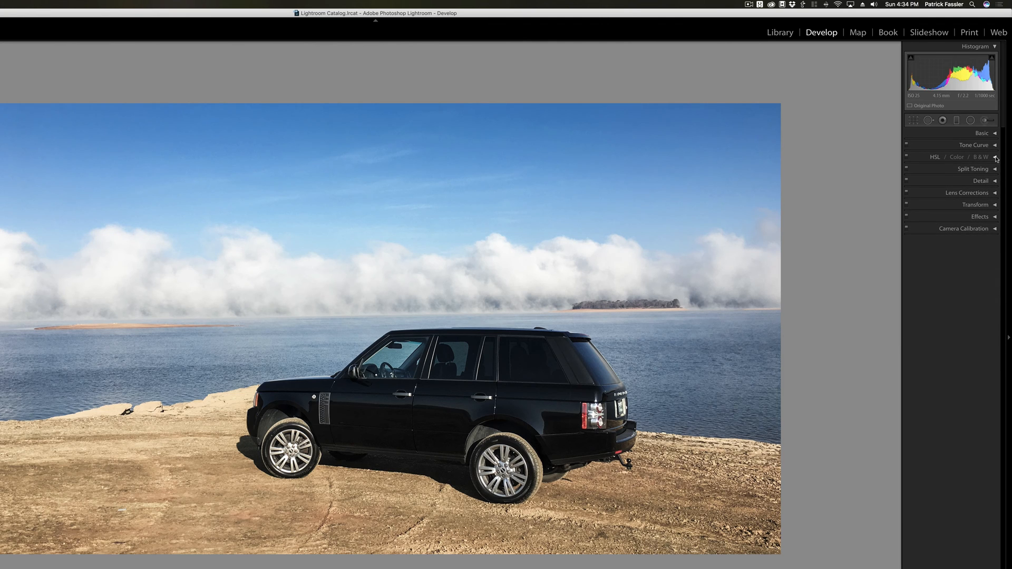
Fine-tune the hue and saturation of the blues, set their luminance to -10, and compare the photo before and after.
{"action": "left_click", "coordinate": [995, 156]}
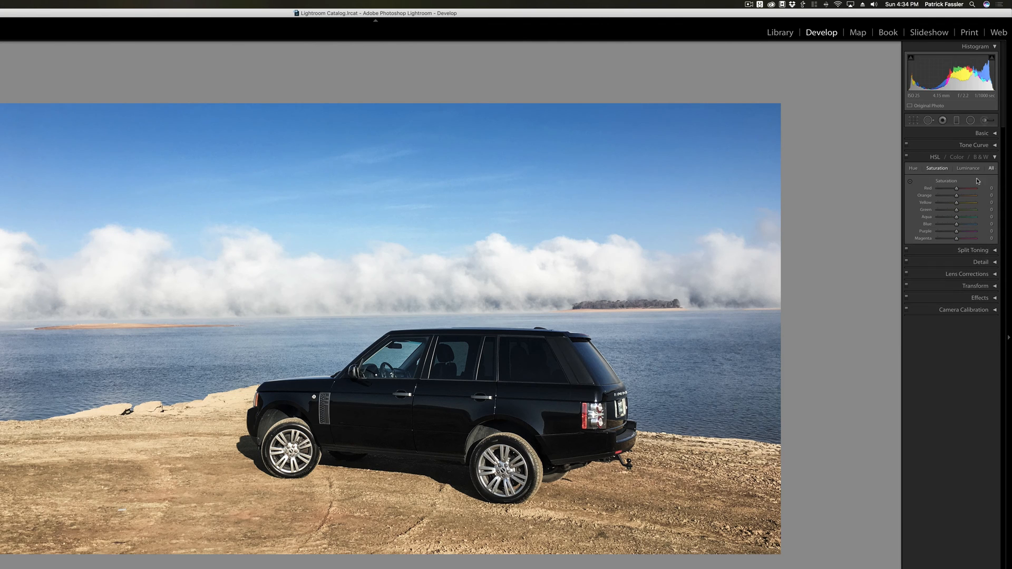
{"action": "left_click", "coordinate": [914, 169]}
{"action": "left_click_drag", "start_coordinate": [957, 227], "coordinate": [959, 226]}
{"action": "left_click", "coordinate": [937, 168]}
{"action": "left_click_drag", "start_coordinate": [954, 226], "coordinate": [954, 226]}
{"action": "left_click", "coordinate": [968, 168]}
{"action": "left_click_drag", "start_coordinate": [956, 226], "coordinate": [953, 228]}
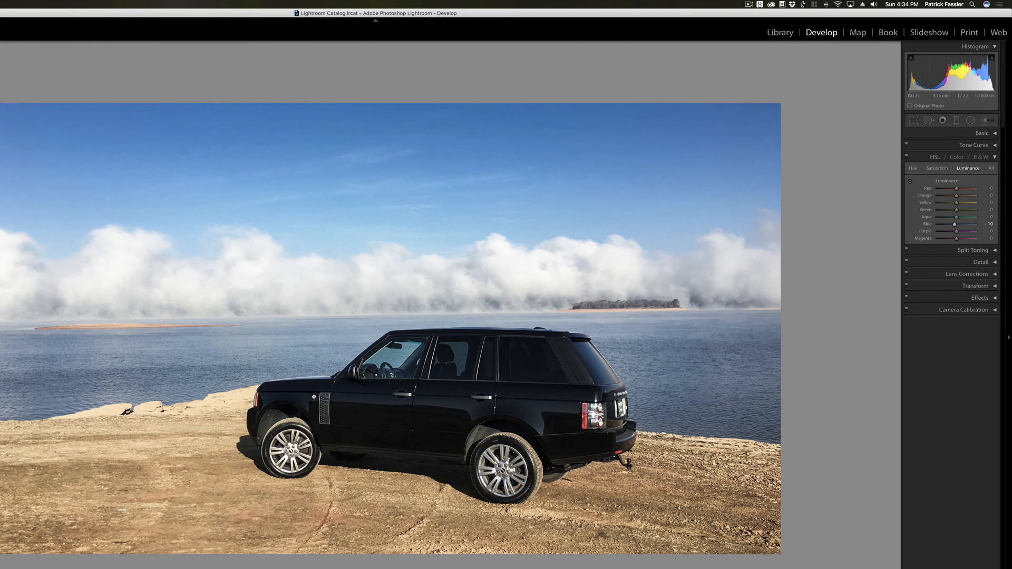
{"action": "key", "text": "y"}
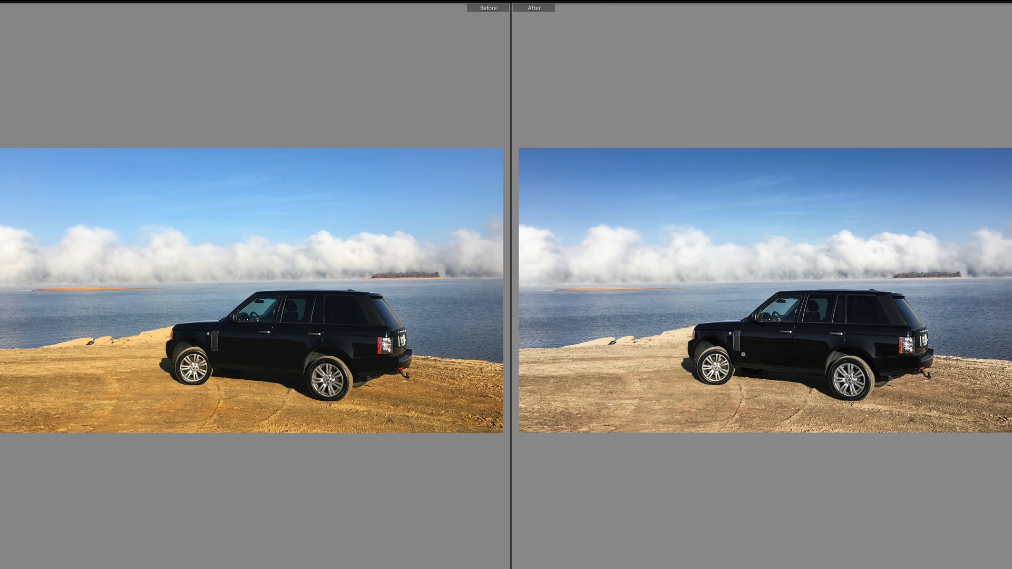
{"action": "key", "text": "y"}
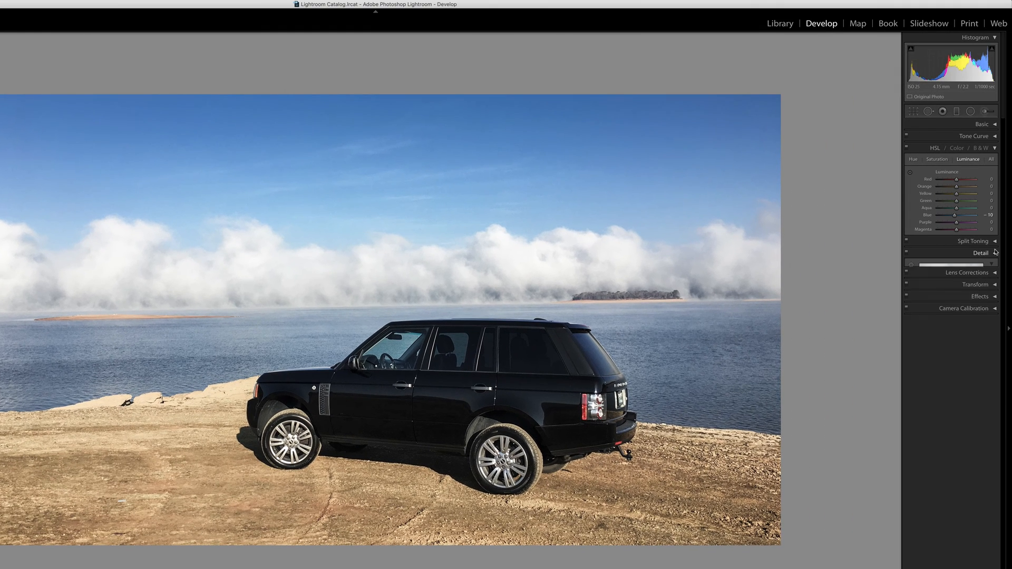
Set the sharpening amount to 66 and the luminance noise reduction to 42.
{"action": "left_click", "coordinate": [974, 253]}
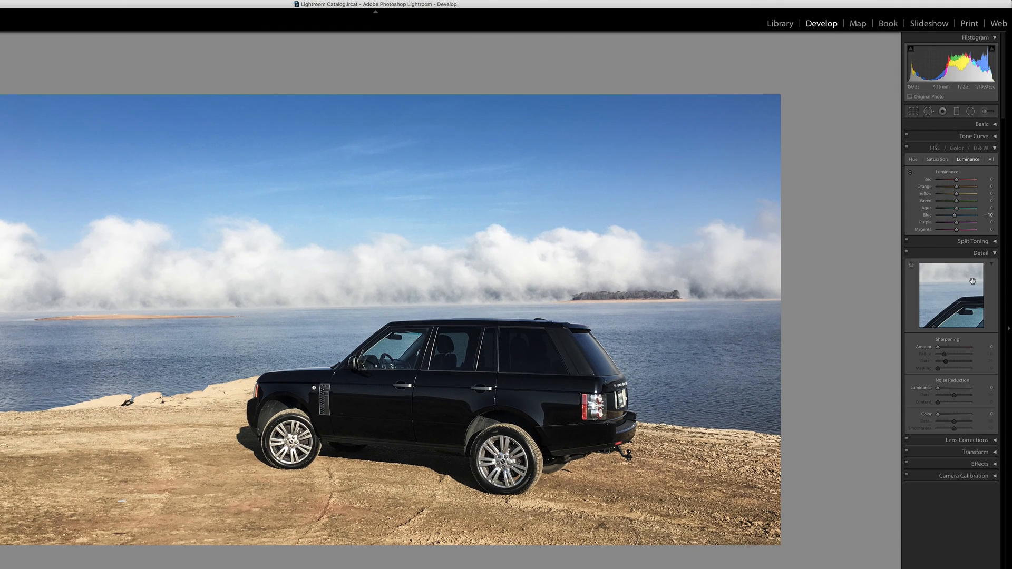
{"action": "left_click_drag", "start_coordinate": [951, 346], "coordinate": [947, 348]}
{"action": "left_click_drag", "start_coordinate": [944, 390], "coordinate": [949, 390]}
{"action": "left_click_drag", "start_coordinate": [947, 347], "coordinate": [955, 350]}
{"action": "left_click_drag", "start_coordinate": [950, 389], "coordinate": [951, 389]}
Enable lens profile corrections with the Apple iPhone 6s back camera profile, toggling them off and on to compare the effect.
{"action": "left_click", "coordinate": [988, 441]}
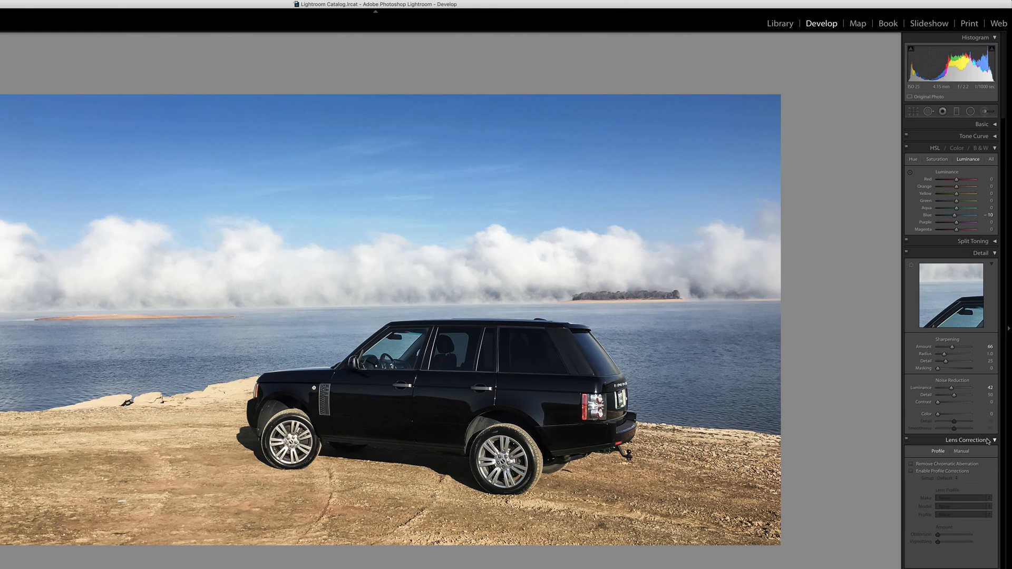
{"action": "left_click", "coordinate": [932, 469]}
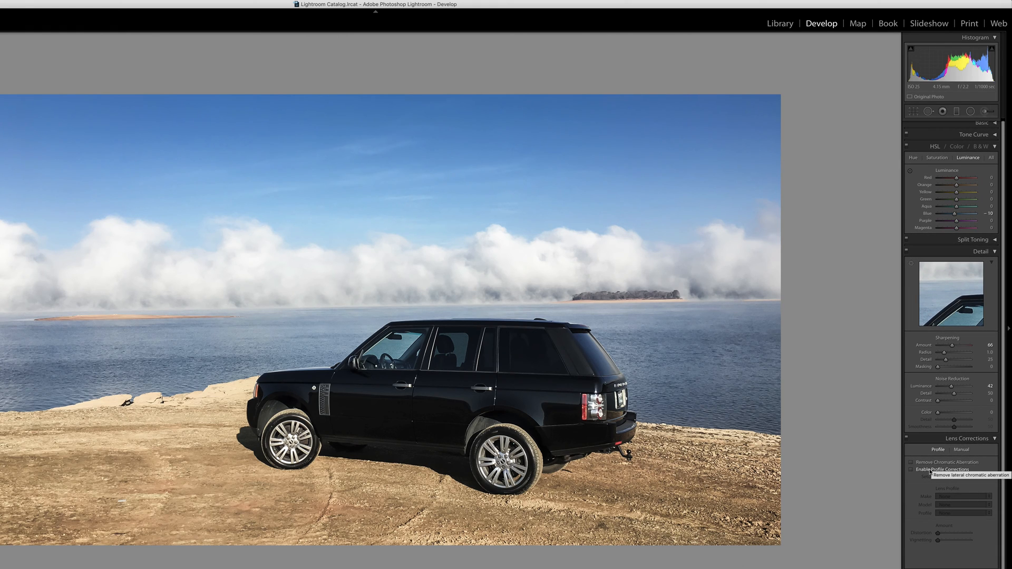
{"action": "scroll", "coordinate": [932, 470], "scroll_direction": "down", "scroll_amount": 1}
{"action": "scroll", "coordinate": [932, 470], "scroll_direction": "up", "scroll_amount": 1}
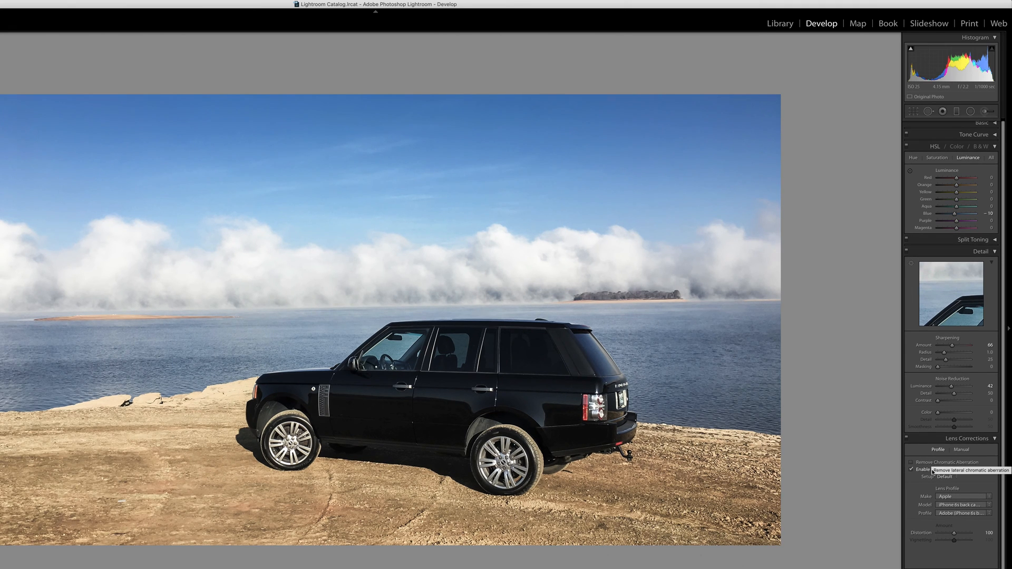
{"action": "left_click", "coordinate": [967, 438]}
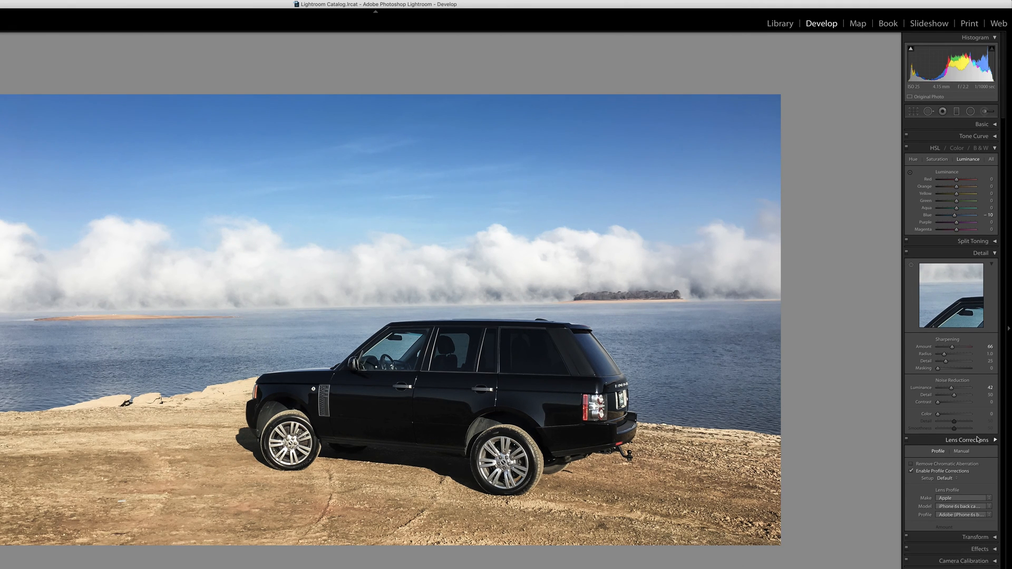
{"action": "left_click", "coordinate": [975, 441]}
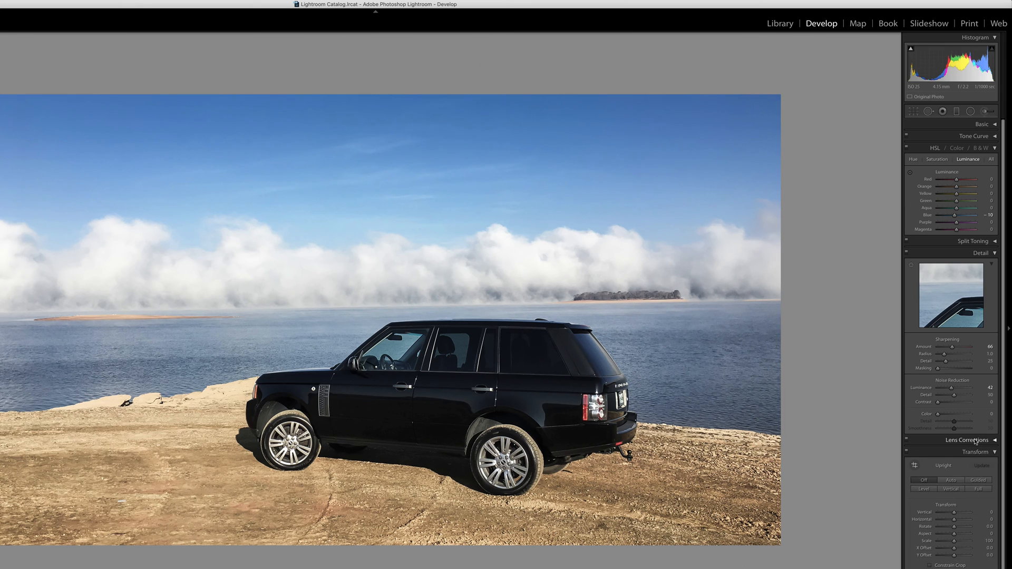
{"action": "left_click", "coordinate": [912, 471]}
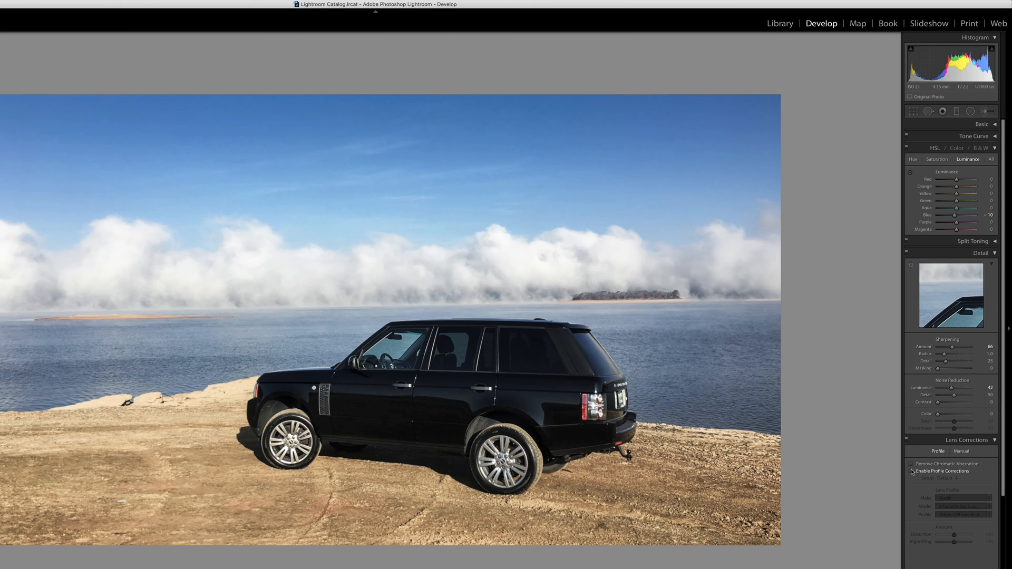
{"action": "left_click", "coordinate": [912, 471]}
{"action": "scroll", "coordinate": [995, 385], "scroll_direction": "down", "scroll_amount": 4}
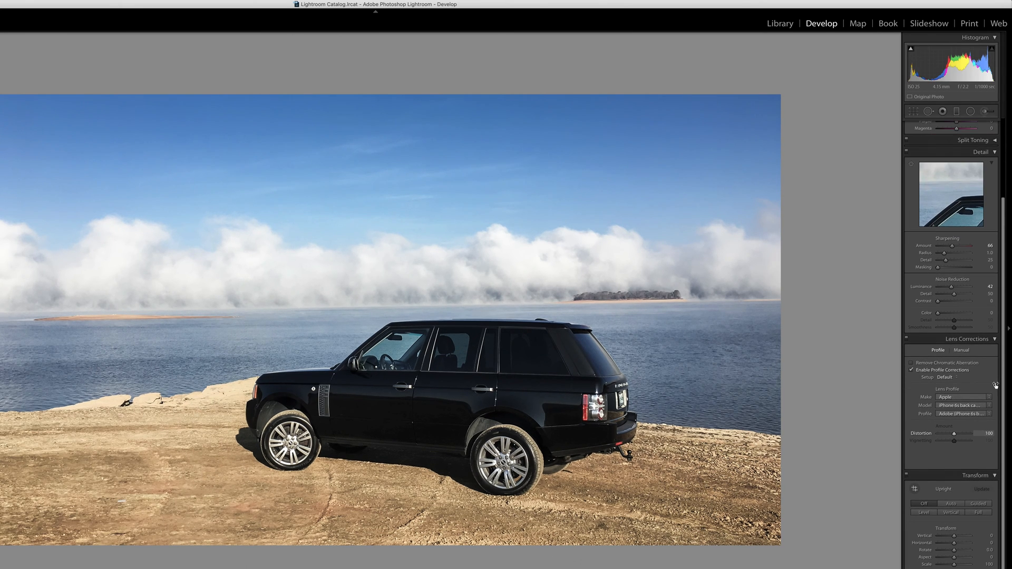
{"action": "left_click", "coordinate": [978, 339]}
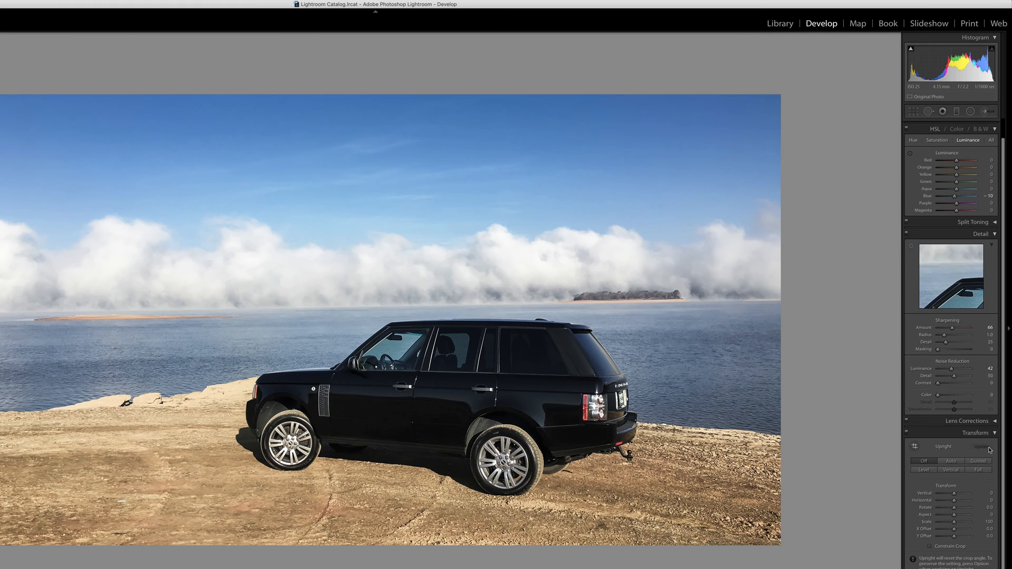
{"action": "left_click", "coordinate": [993, 433]}
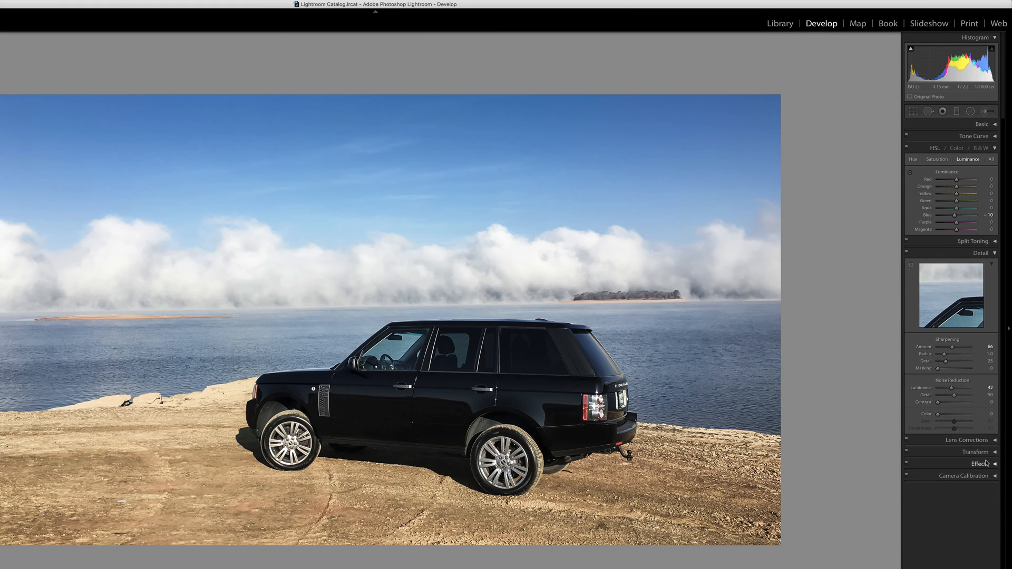
Add a Highlight Priority post-crop vignette with an amount of -12.
{"action": "left_click", "coordinate": [986, 464]}
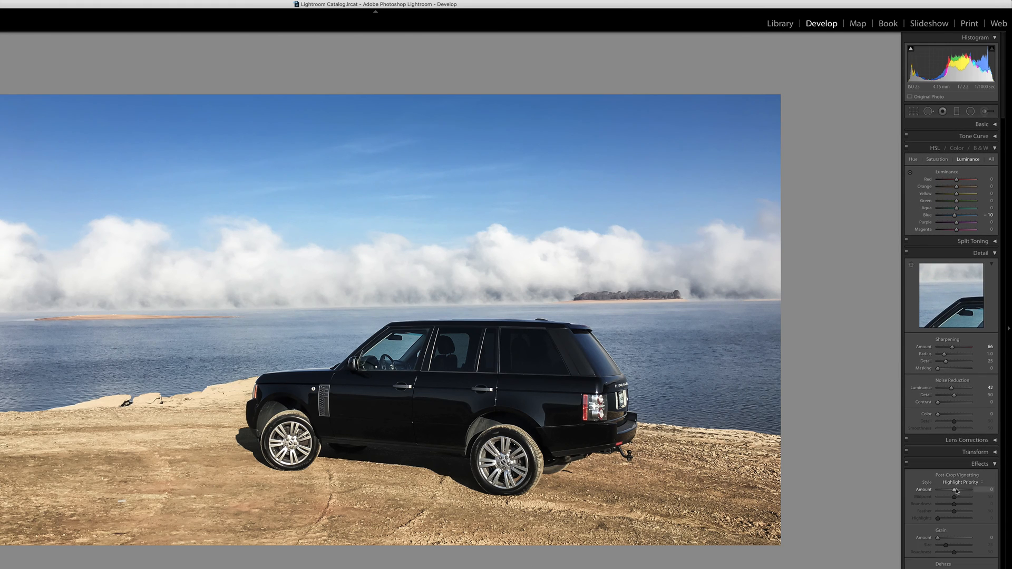
{"action": "left_click_drag", "start_coordinate": [955, 491], "coordinate": [953, 490]}
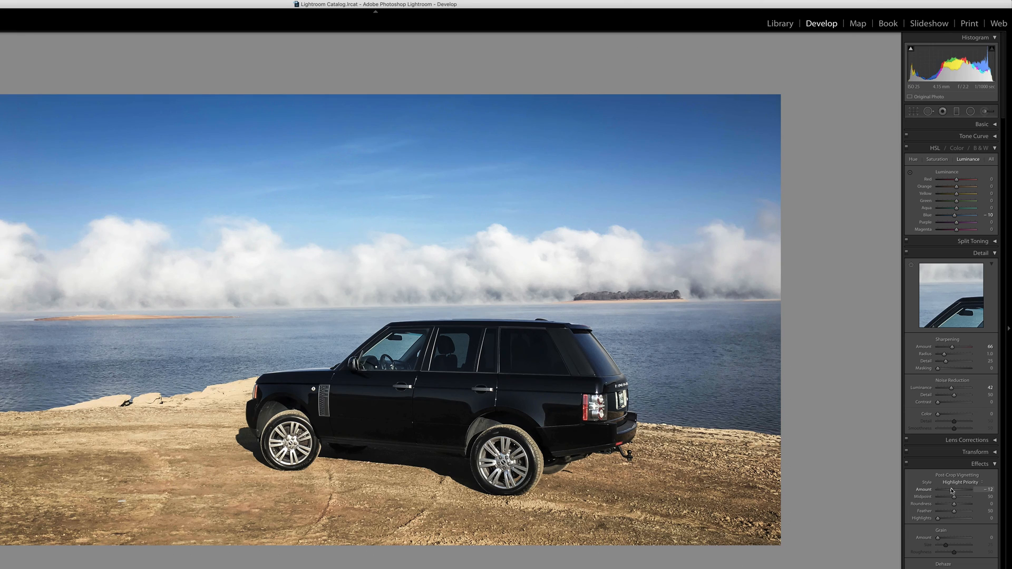
{"action": "left_click", "coordinate": [993, 464]}
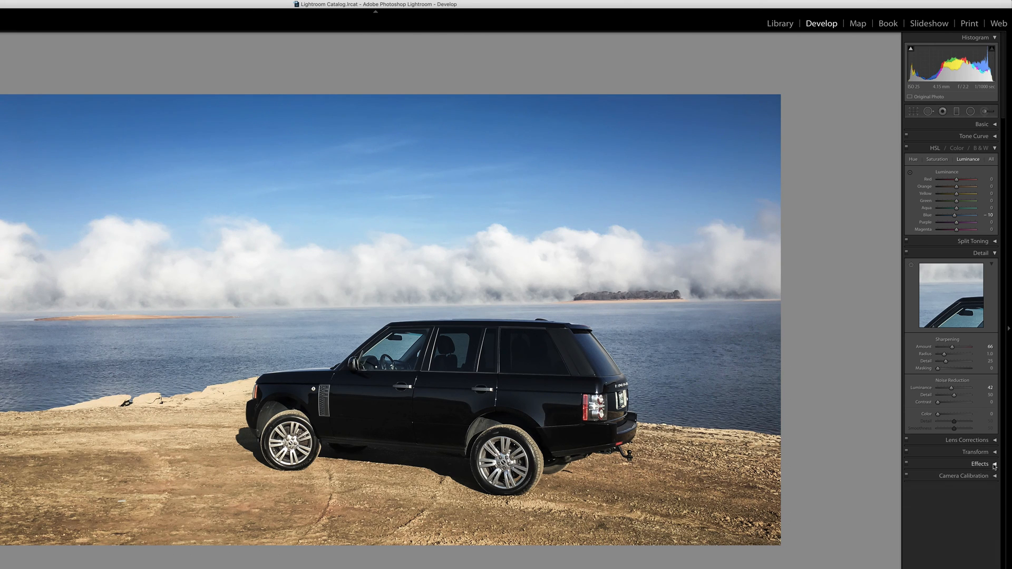
Add a slanted graduated filter from the photo's lower edge up to the SUV's front wheel, with exposure at about -0.56.
{"action": "scroll", "coordinate": [957, 113], "scroll_direction": "up", "scroll_amount": 1}
{"action": "left_click", "coordinate": [957, 112]}
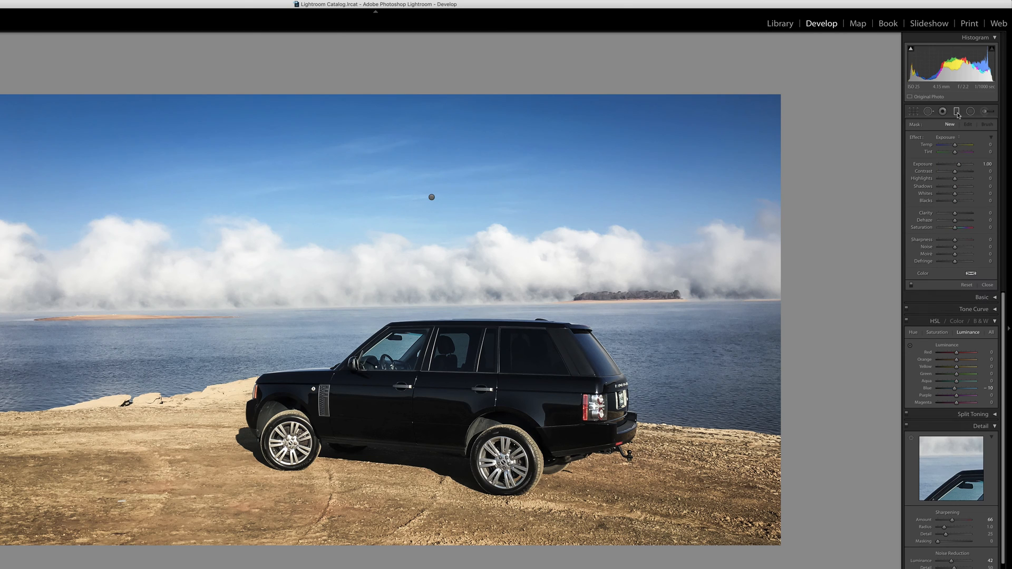
{"action": "left_click_drag", "start_coordinate": [266, 553], "coordinate": [302, 424]}
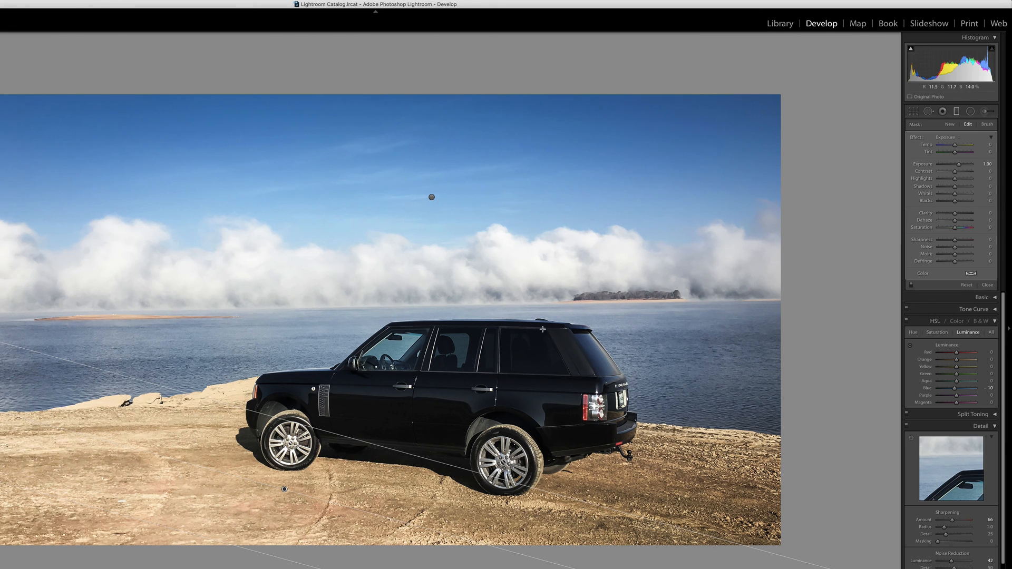
{"action": "left_click_drag", "start_coordinate": [957, 165], "coordinate": [952, 165]}
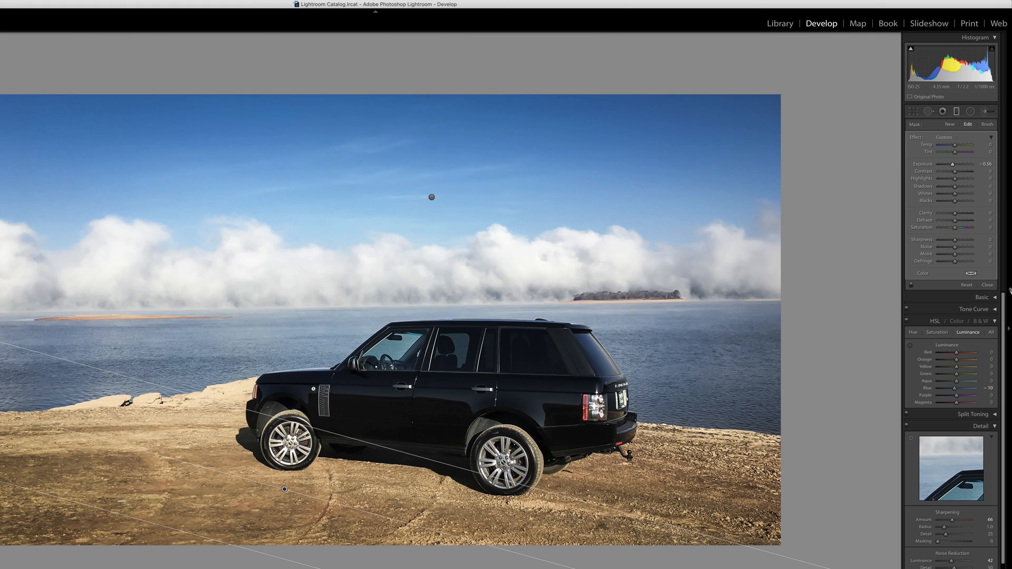
{"action": "left_click", "coordinate": [987, 285]}
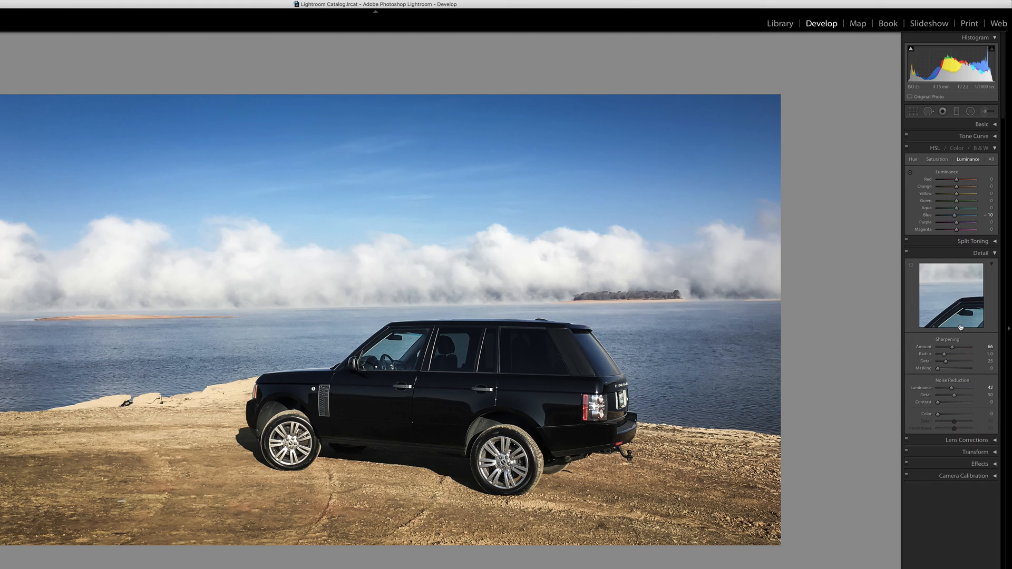